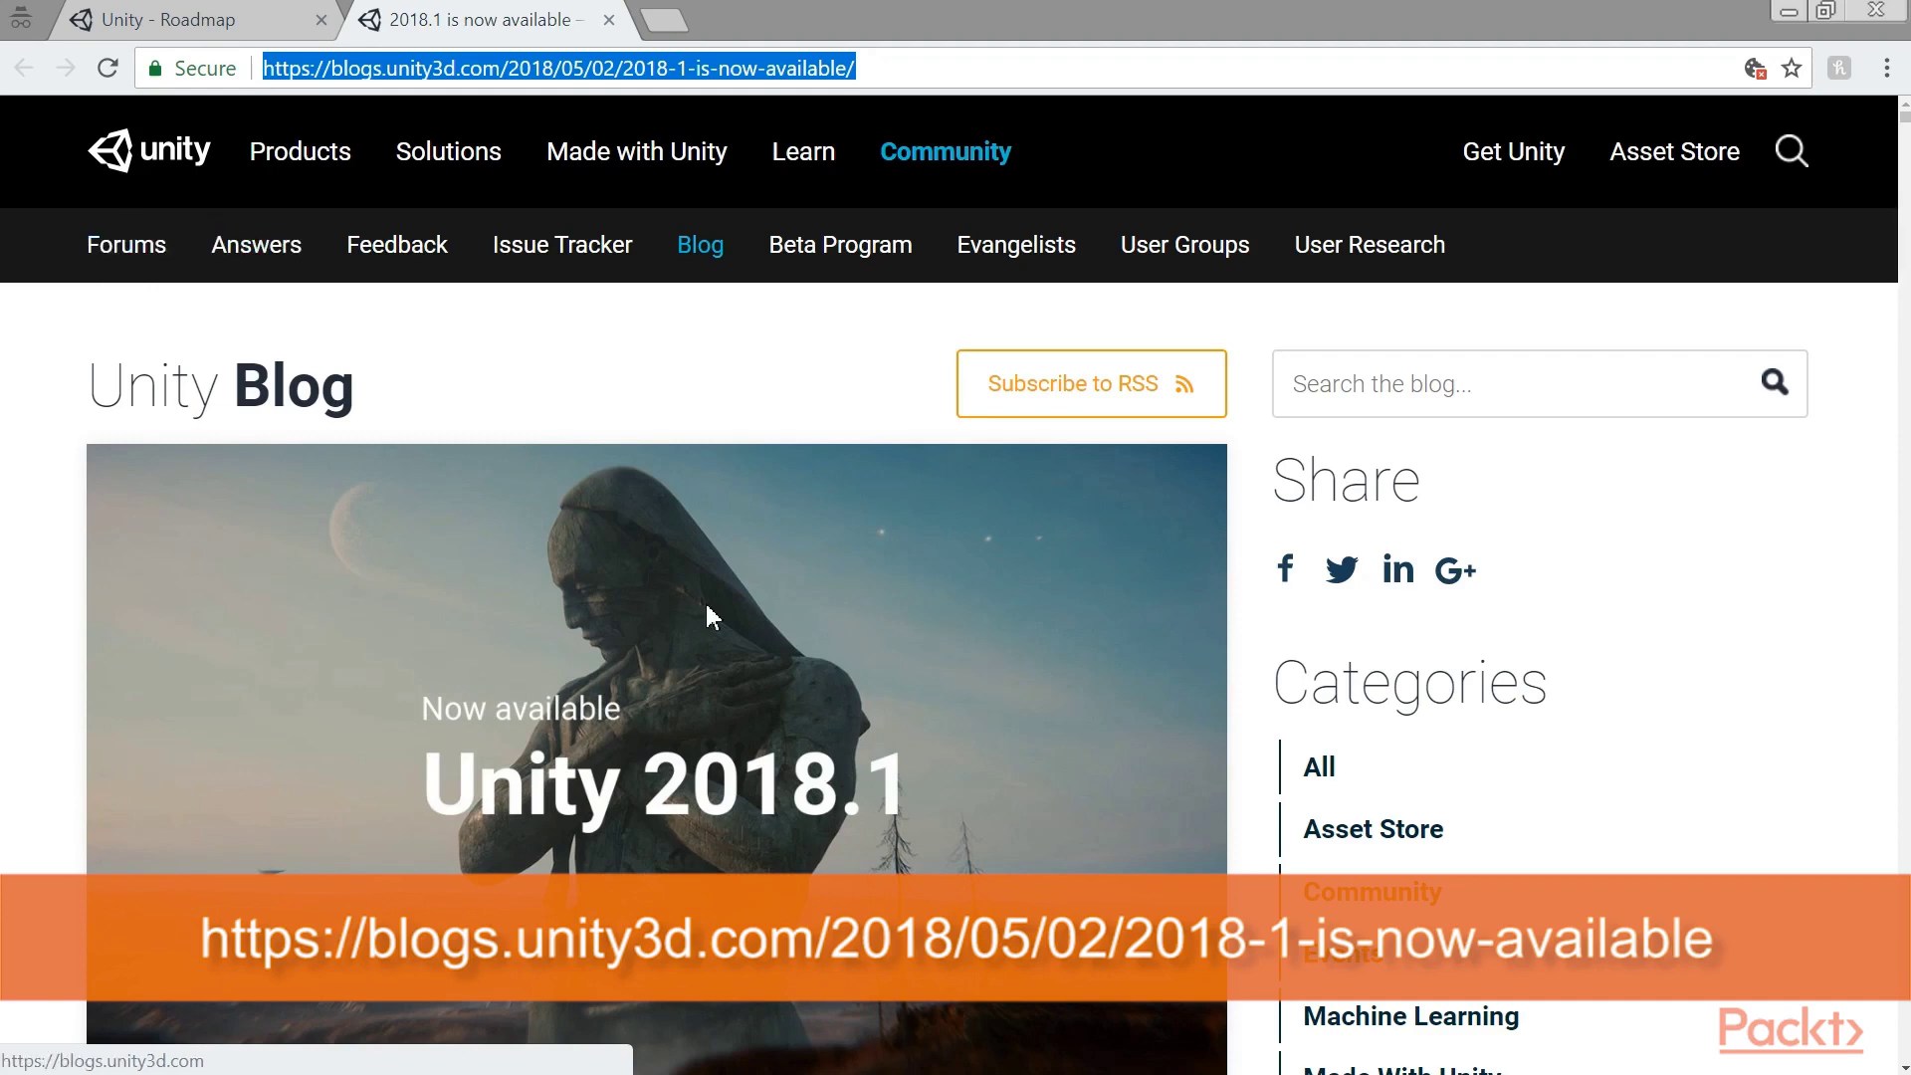
# Skim the Unity 2018.1 blog post's features down to GPU Instancing, then return to the Unity Roadmap tab.
pyautogui.scroll(-3, 660, 566)
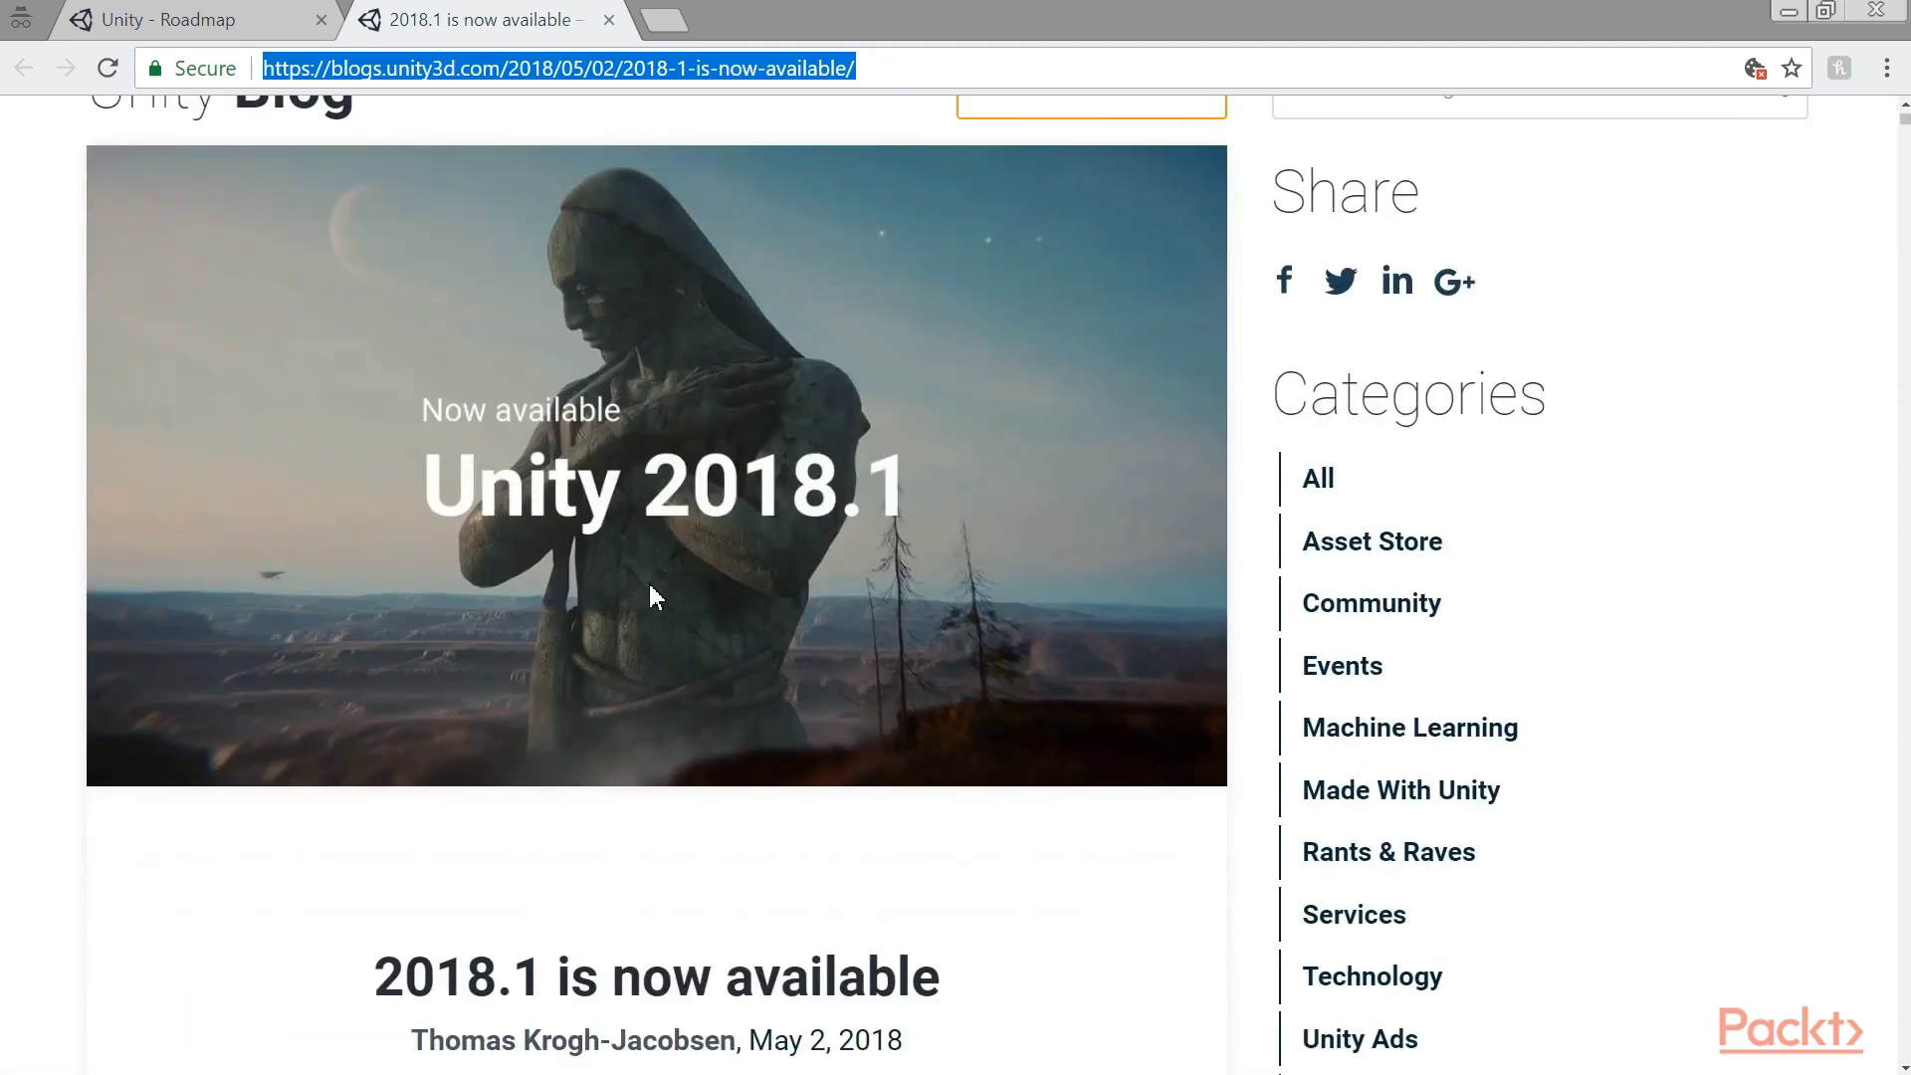
pyautogui.scroll(-14, 652, 597)
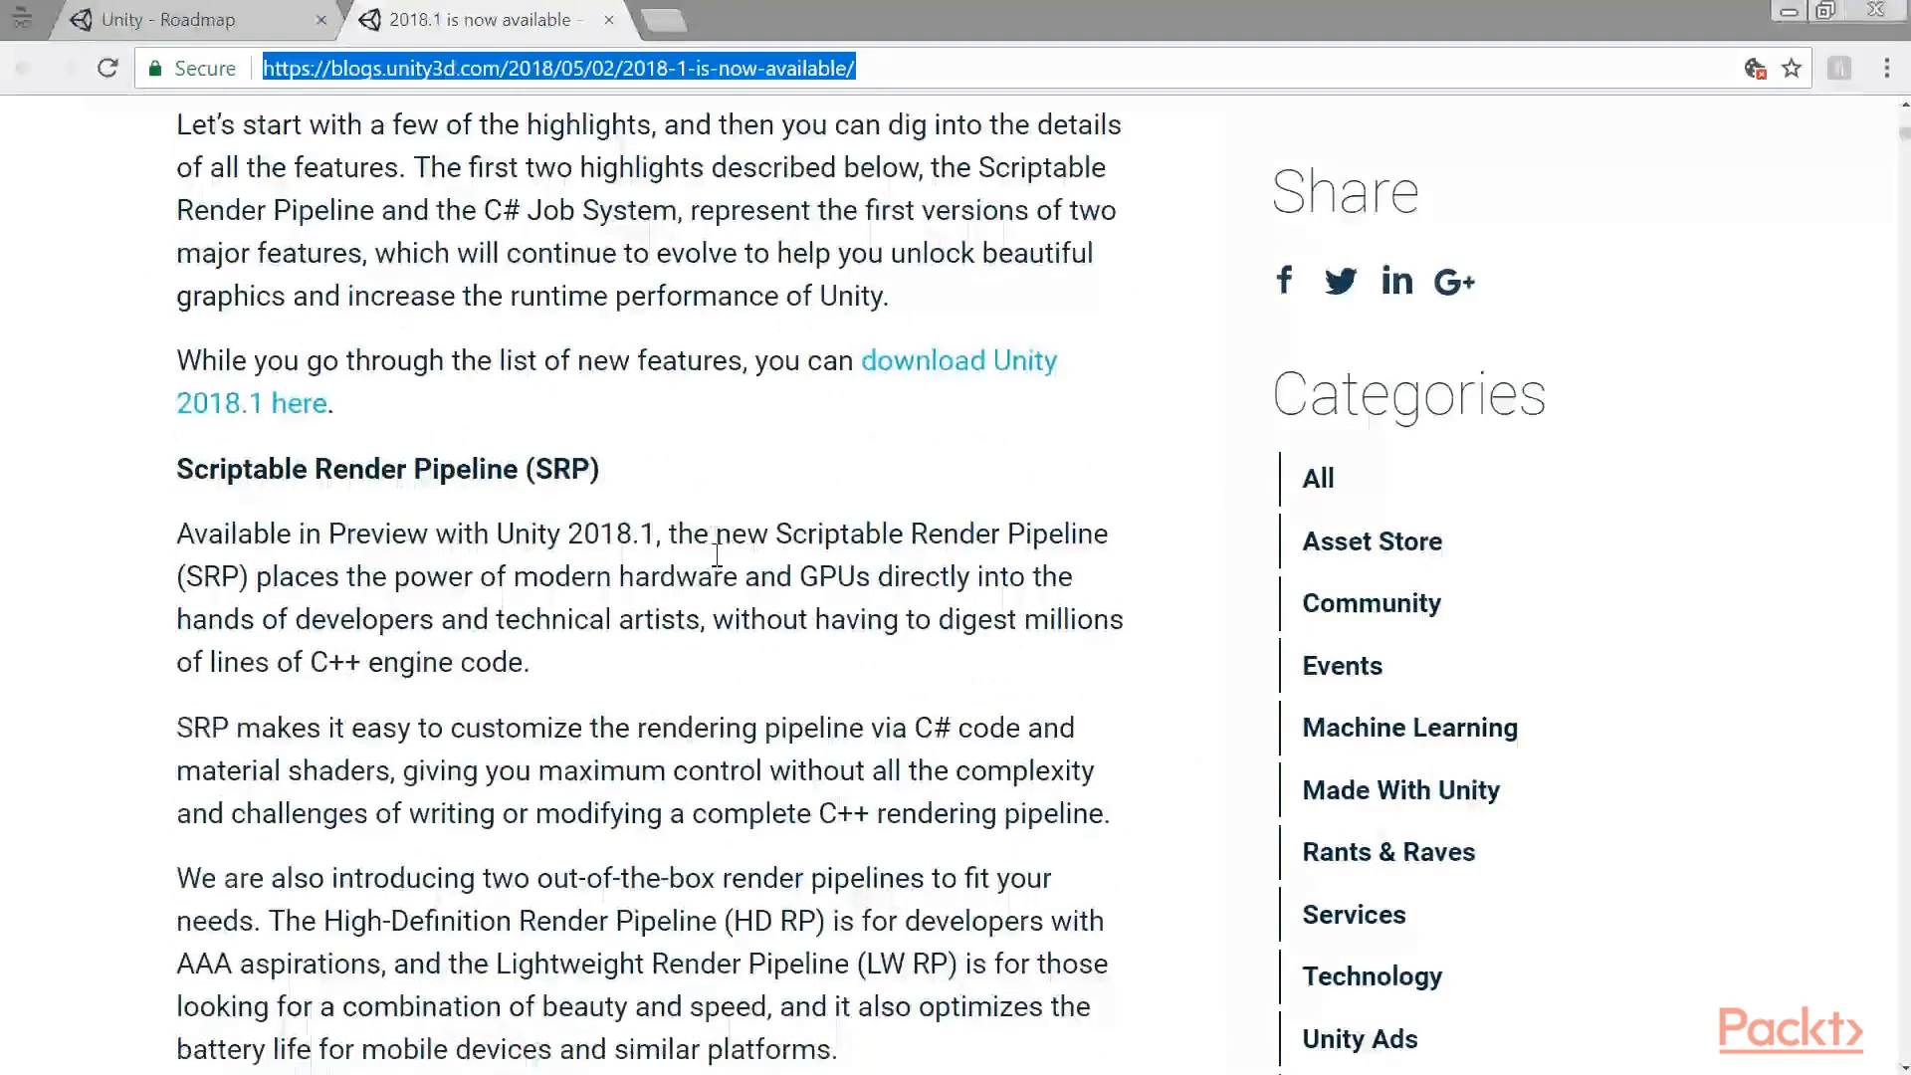
pyautogui.scroll(-15, 722, 558)
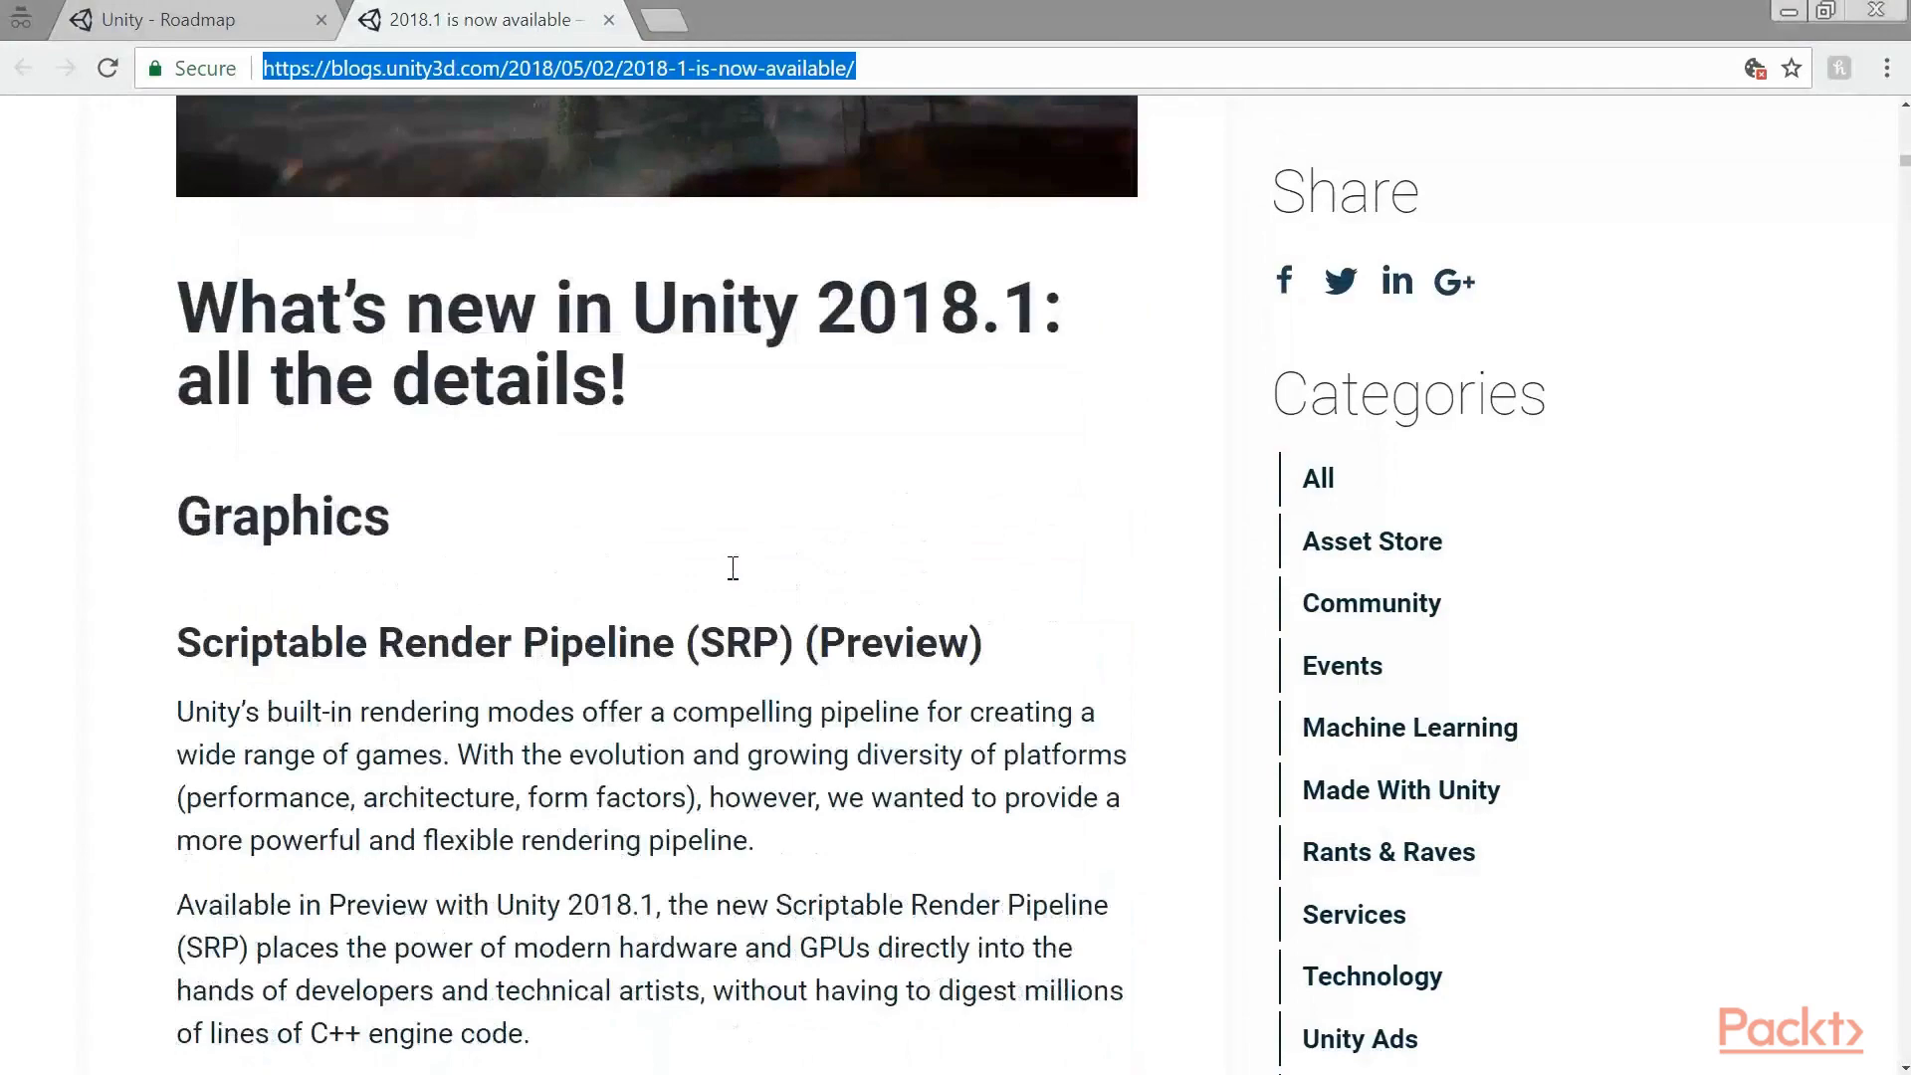
pyautogui.scroll(-5, 522, 526)
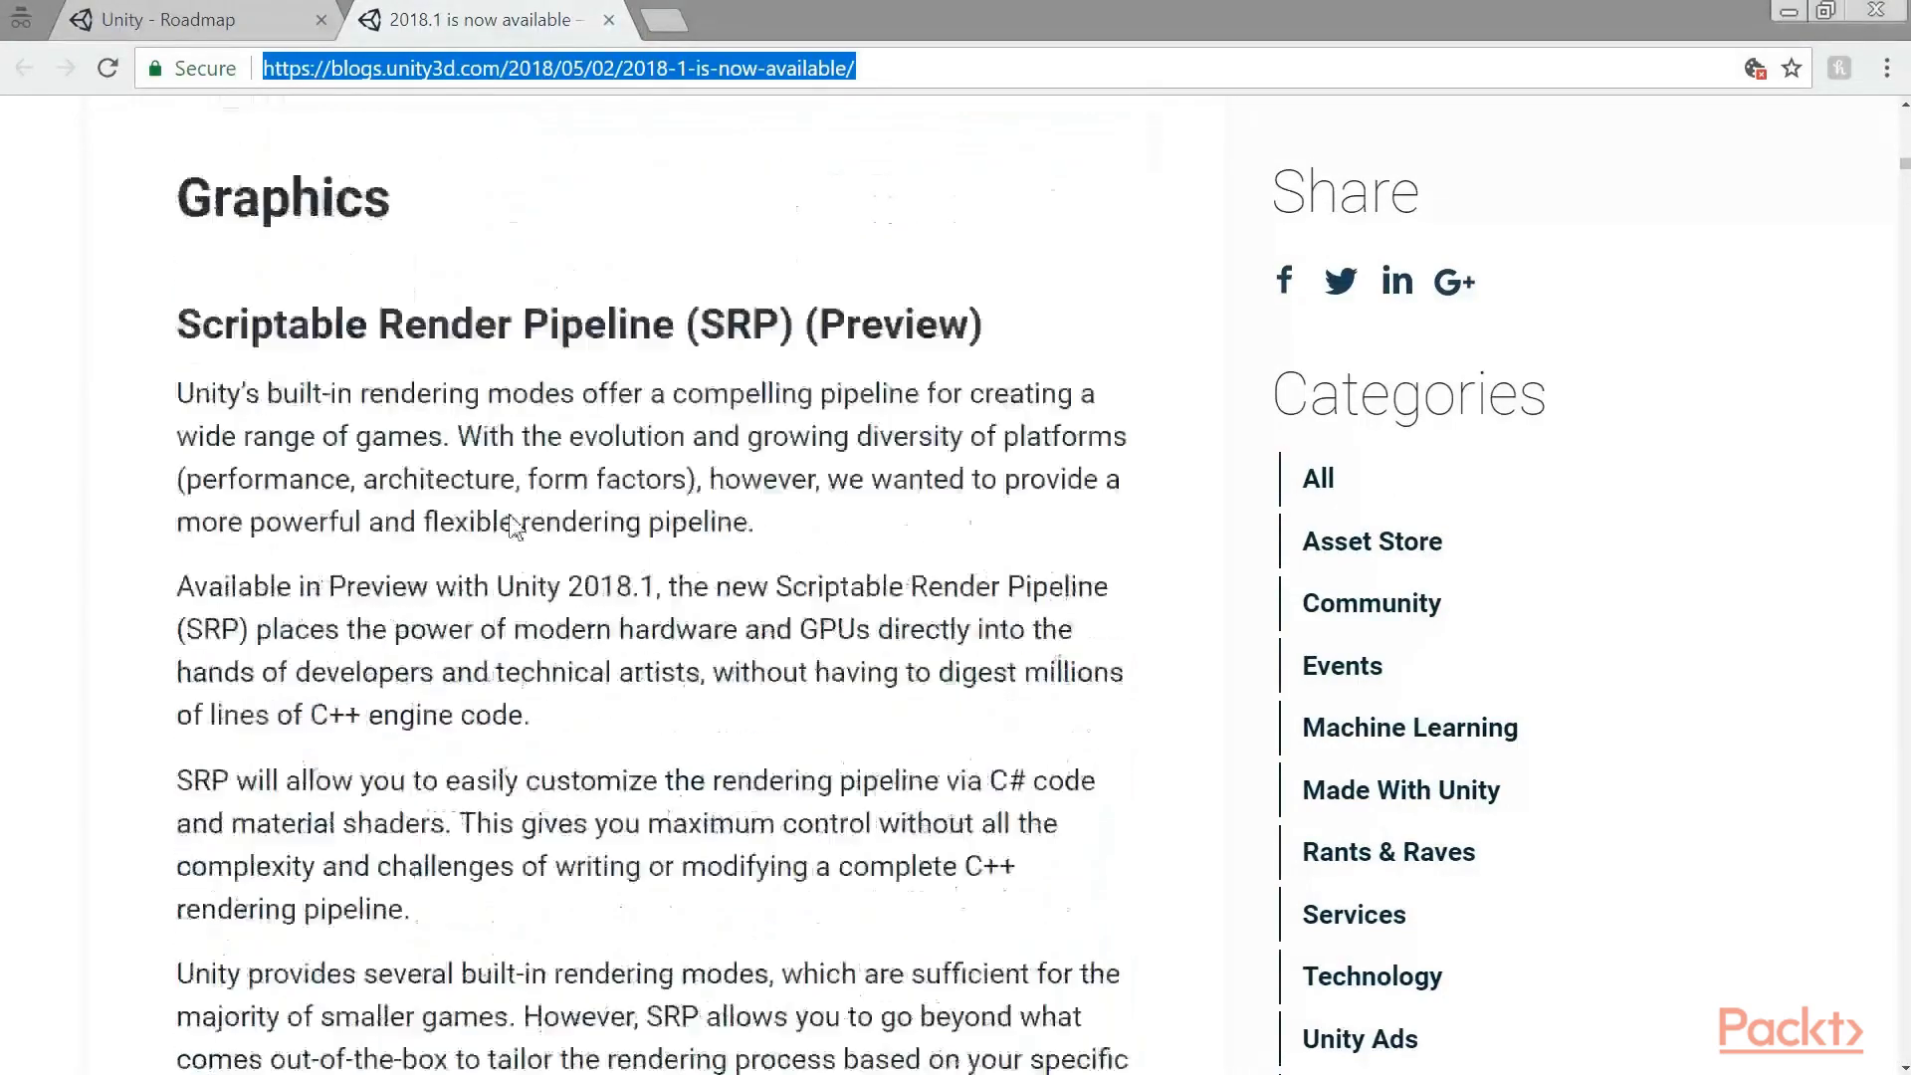
pyautogui.scroll(-9, 622, 492)
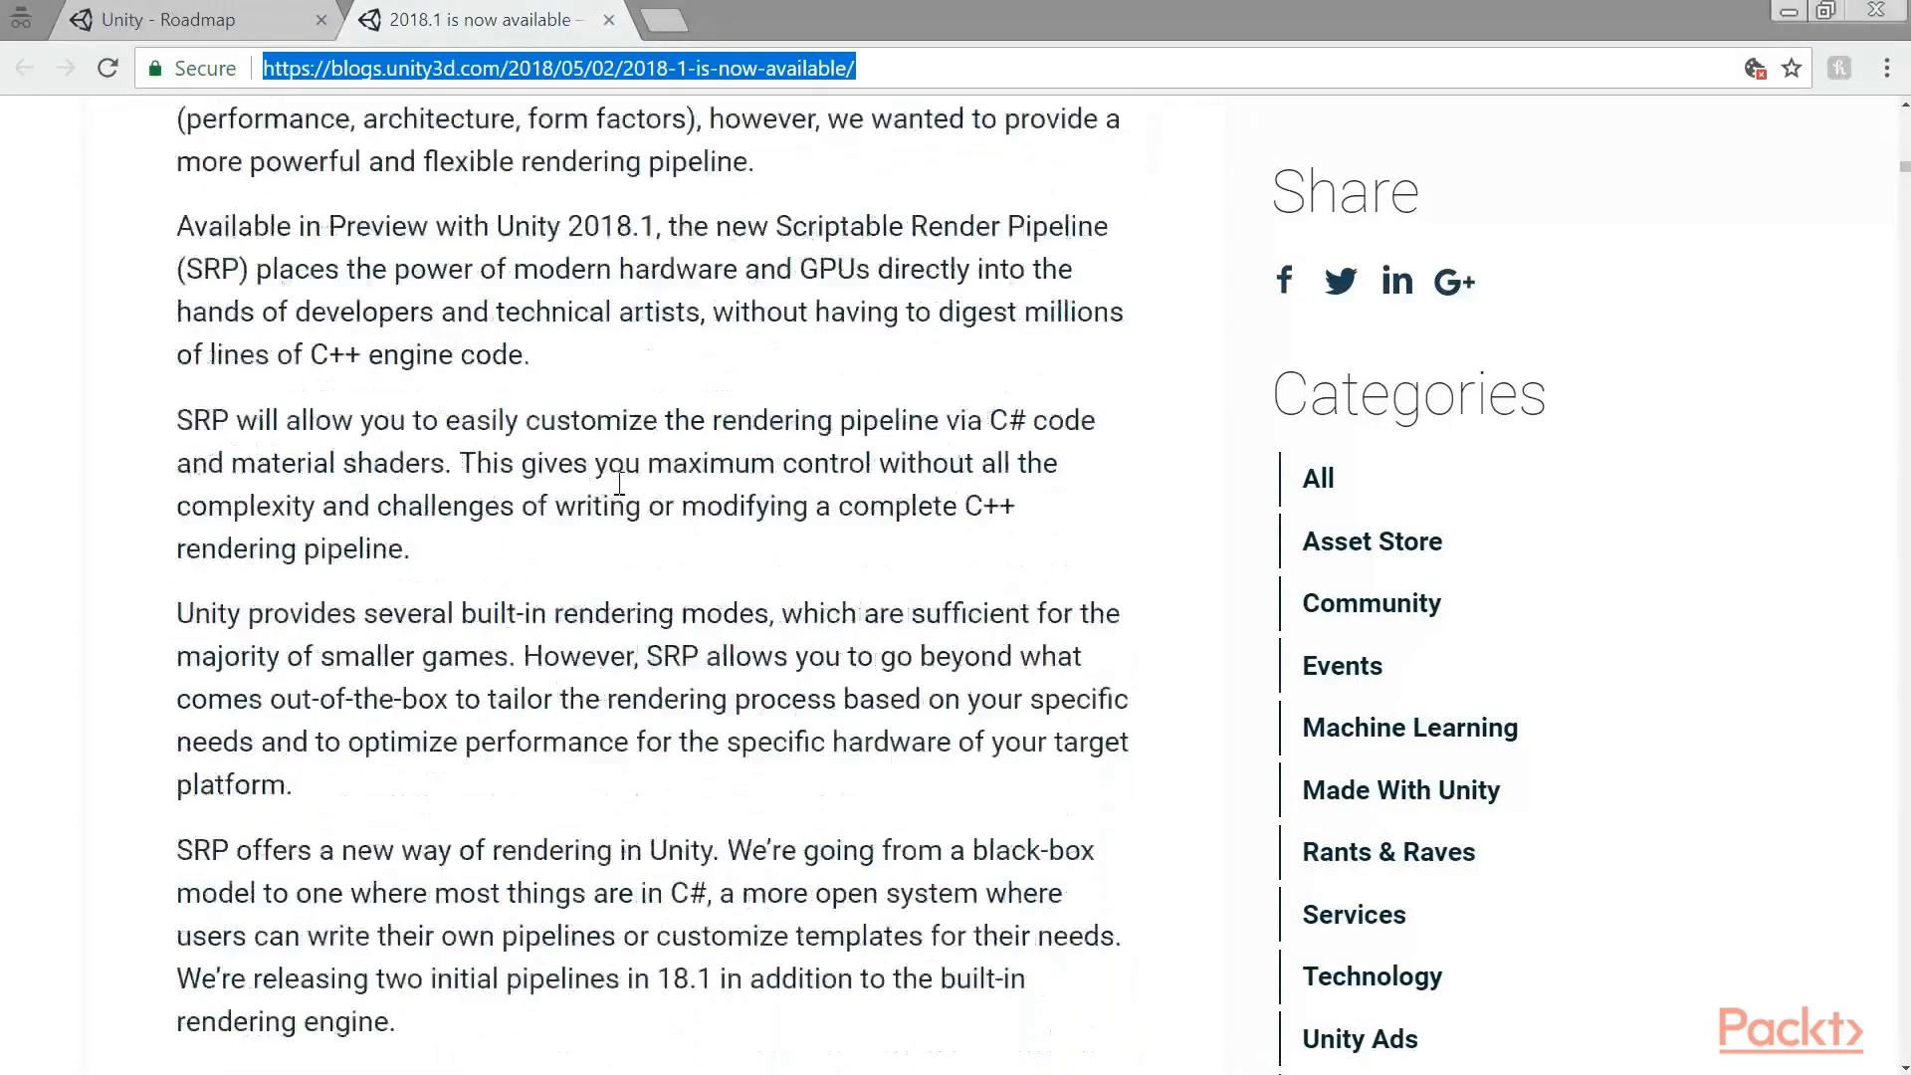
pyautogui.scroll(-15, 622, 487)
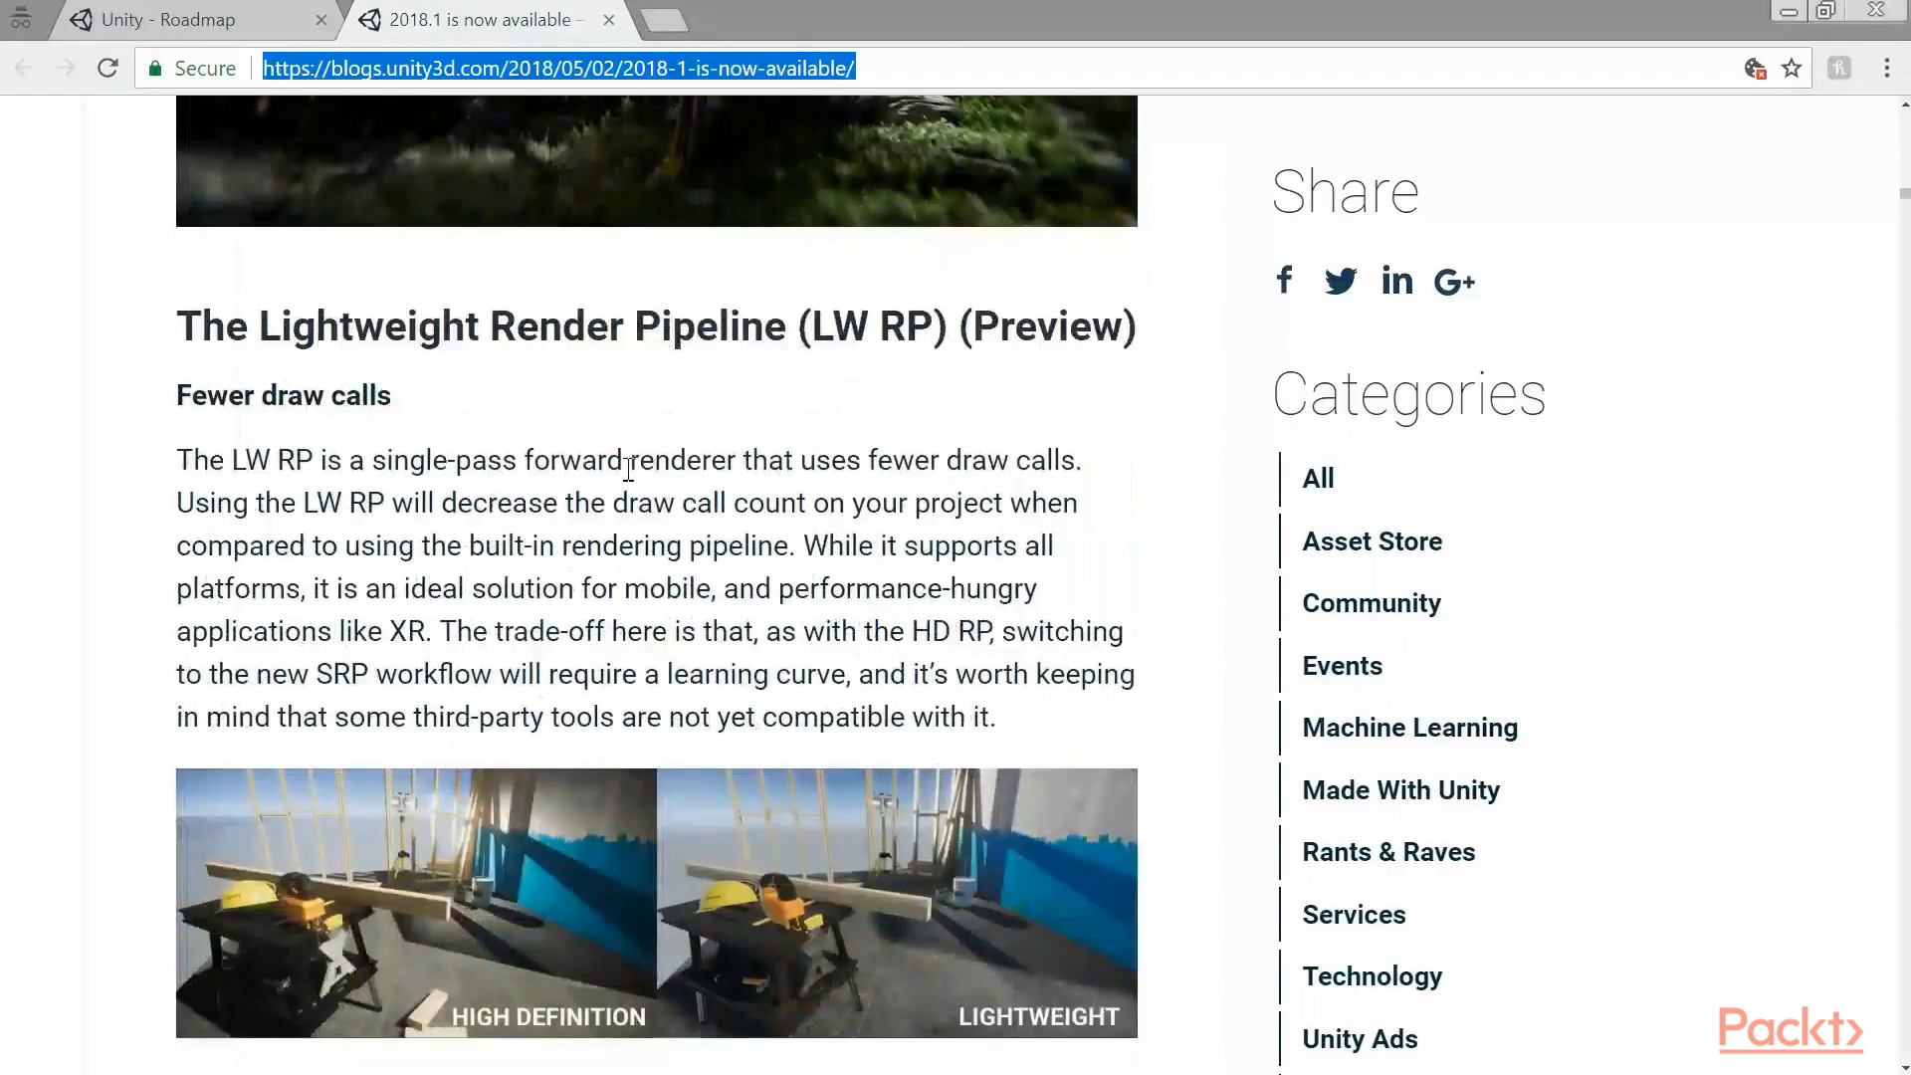
pyautogui.scroll(-18, 629, 468)
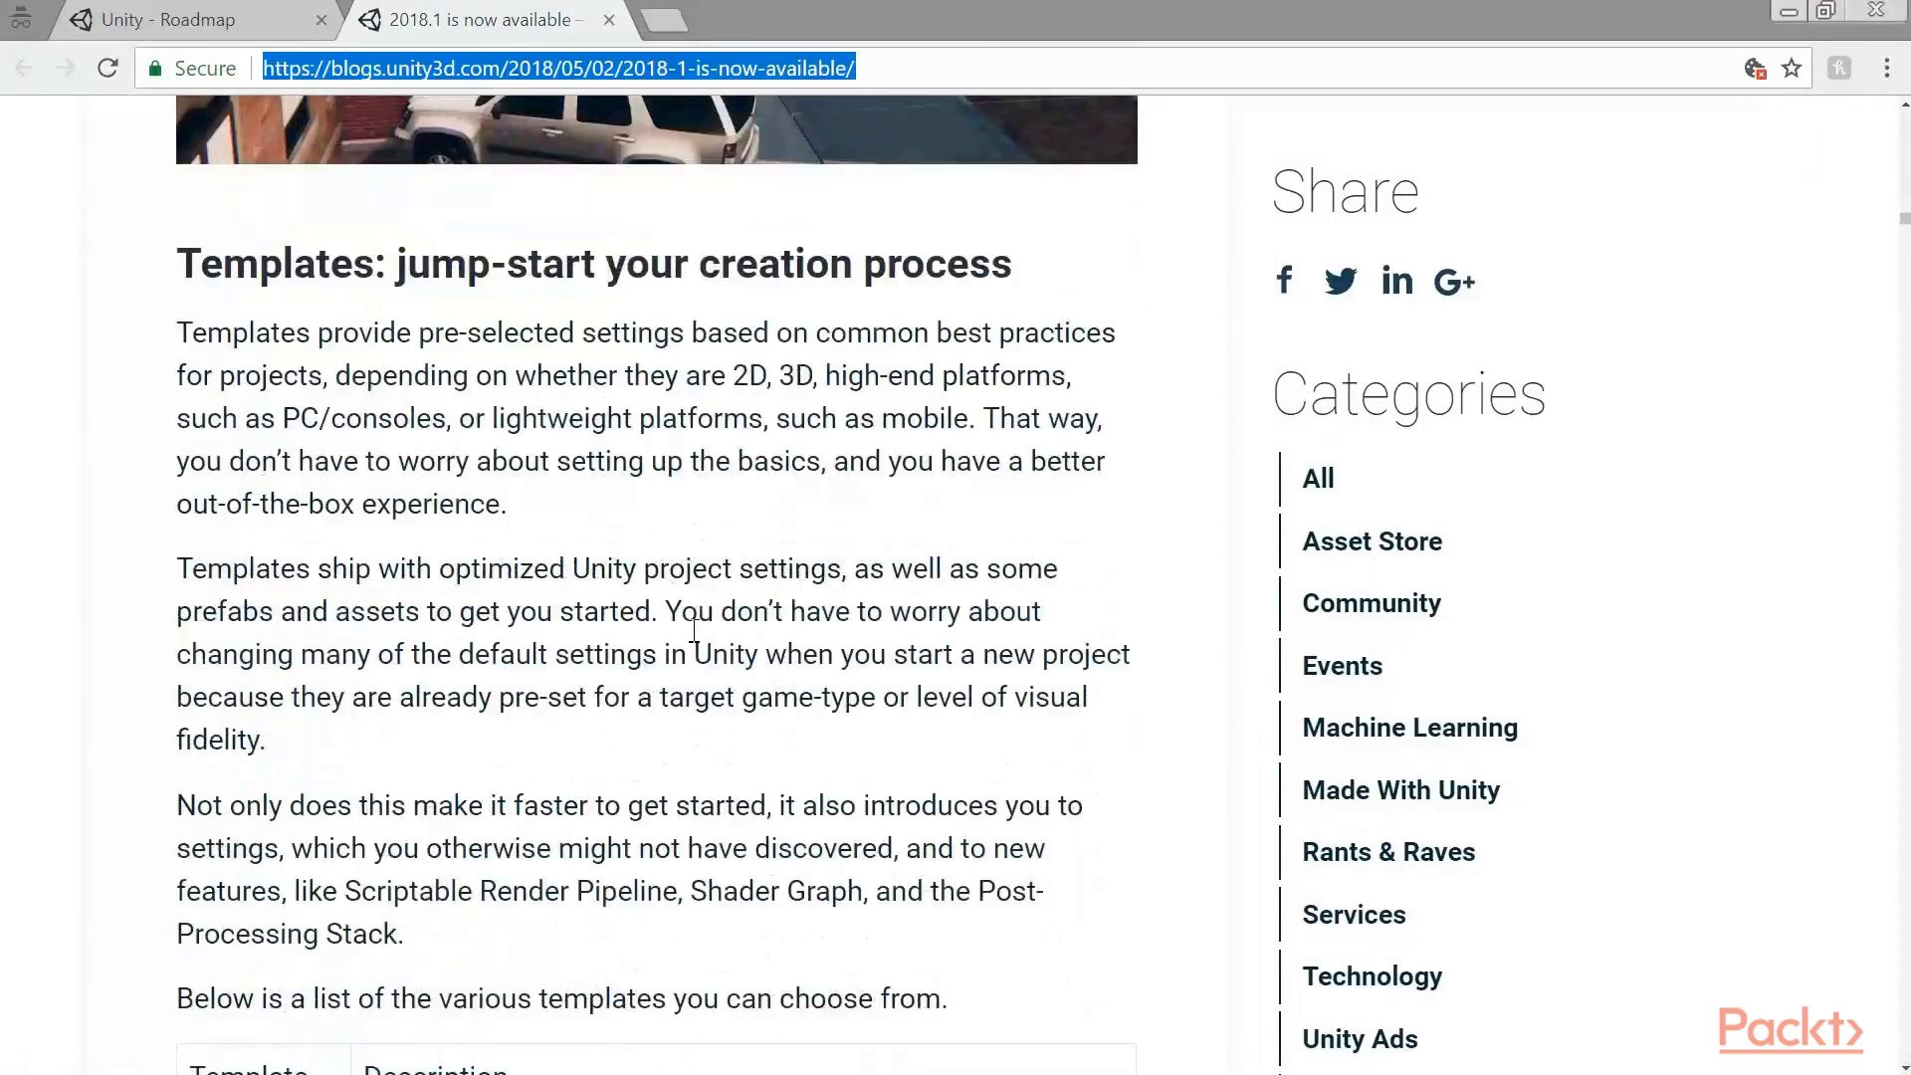
pyautogui.scroll(-20, 694, 630)
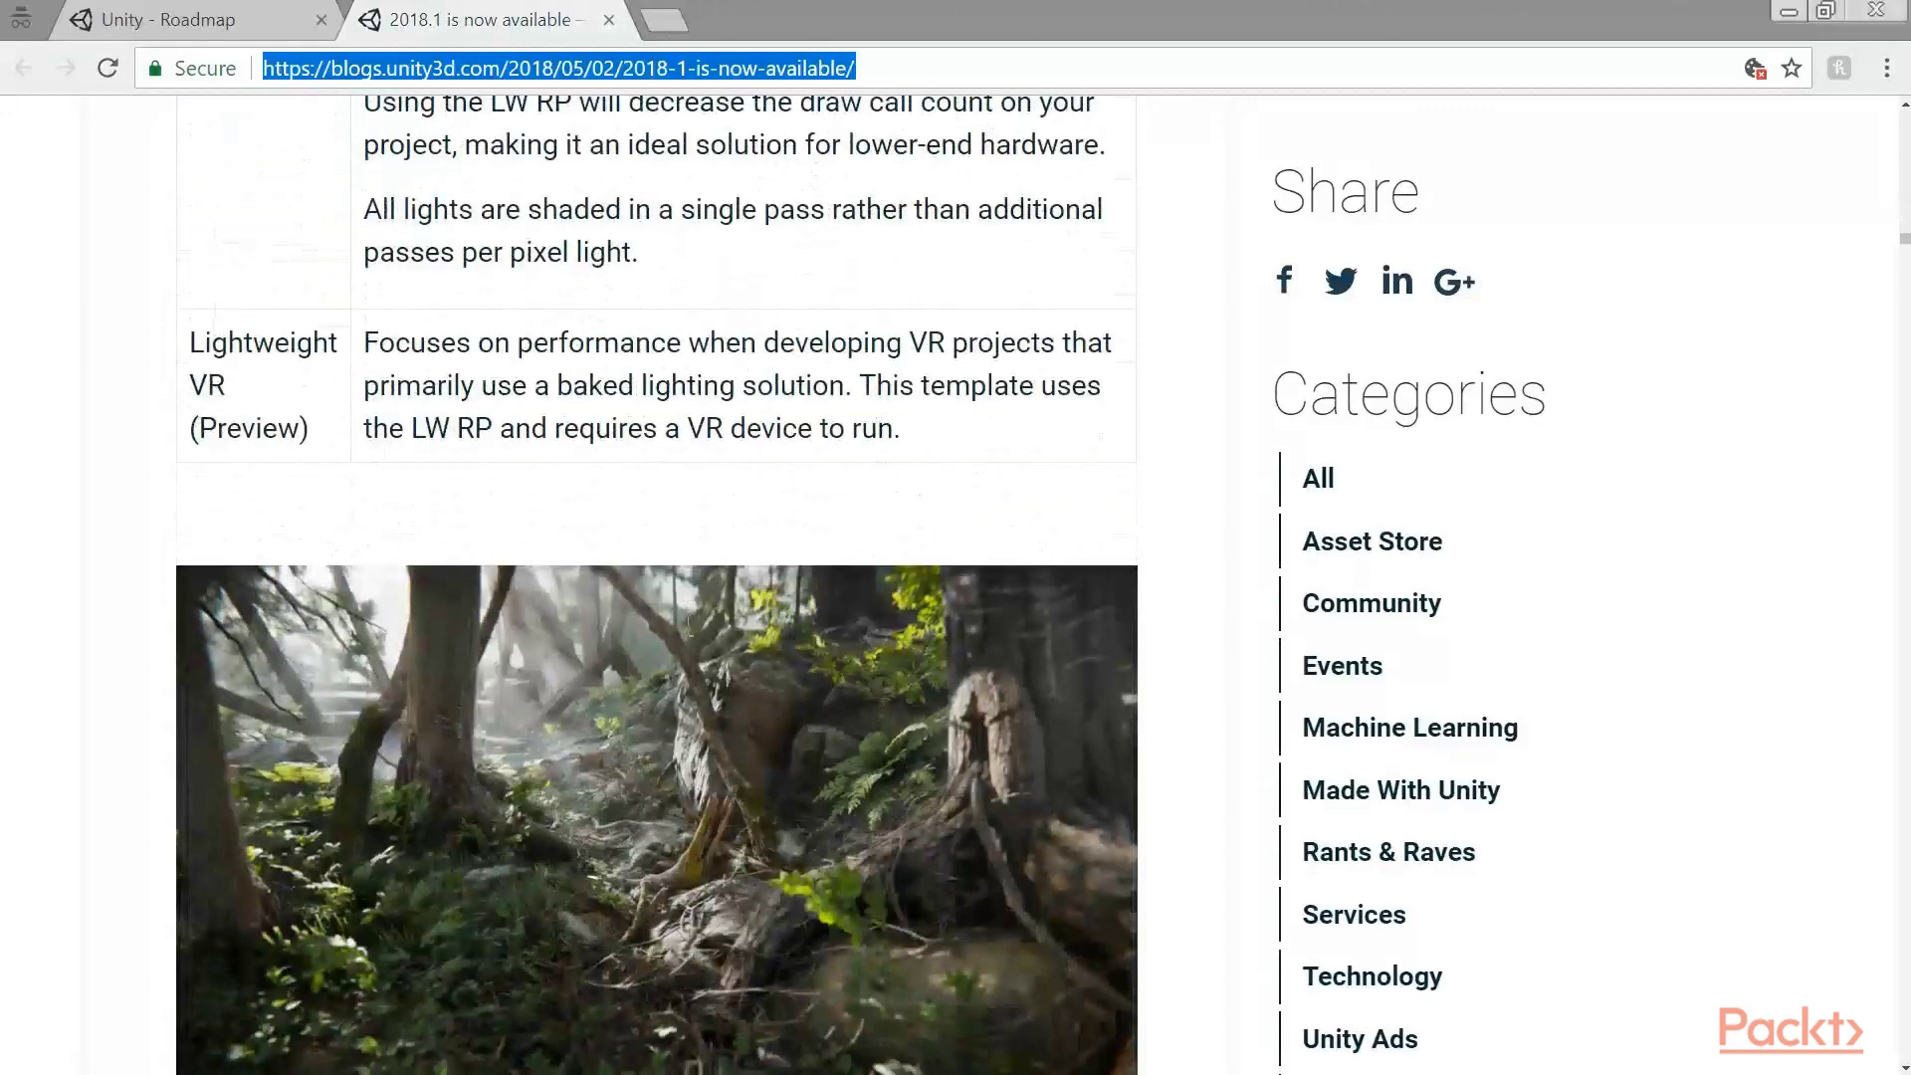
pyautogui.scroll(-5, 632, 715)
pyautogui.scroll(-3, 637, 721)
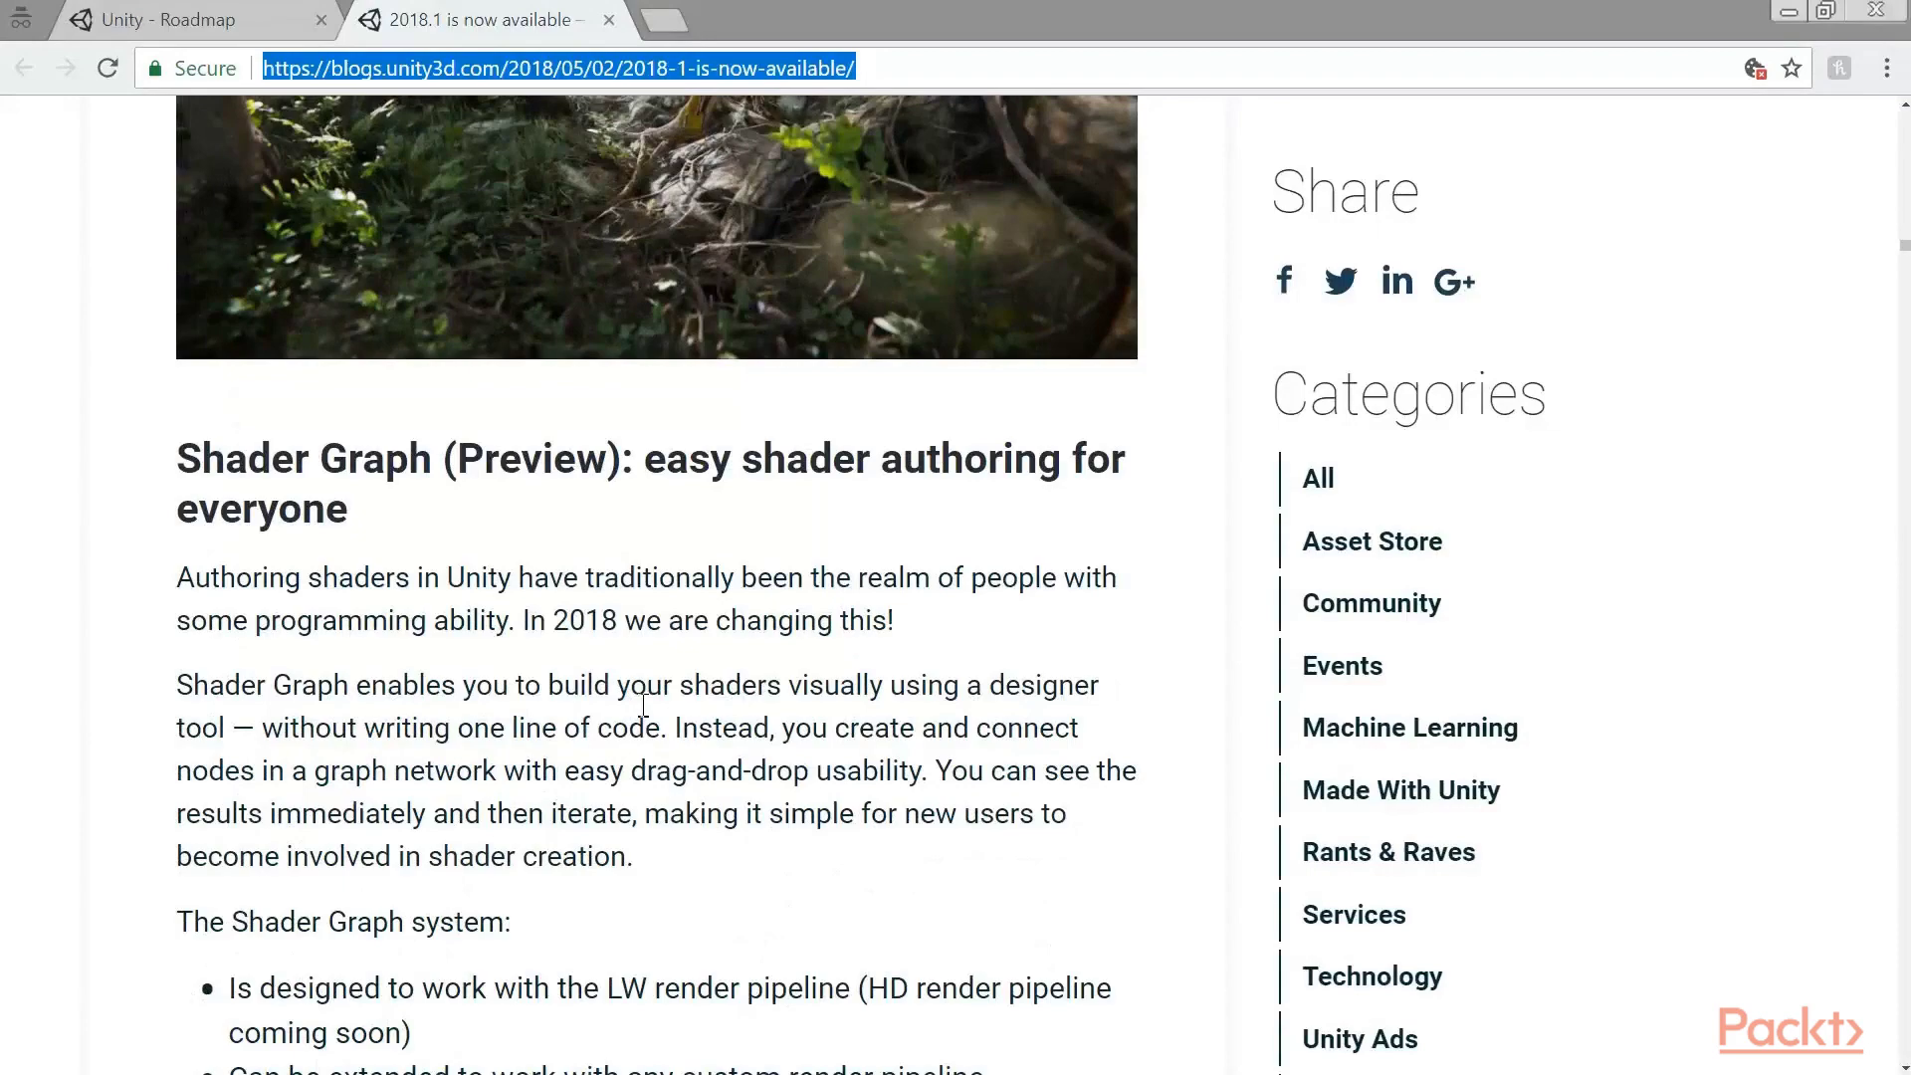
pyautogui.scroll(-4, 644, 705)
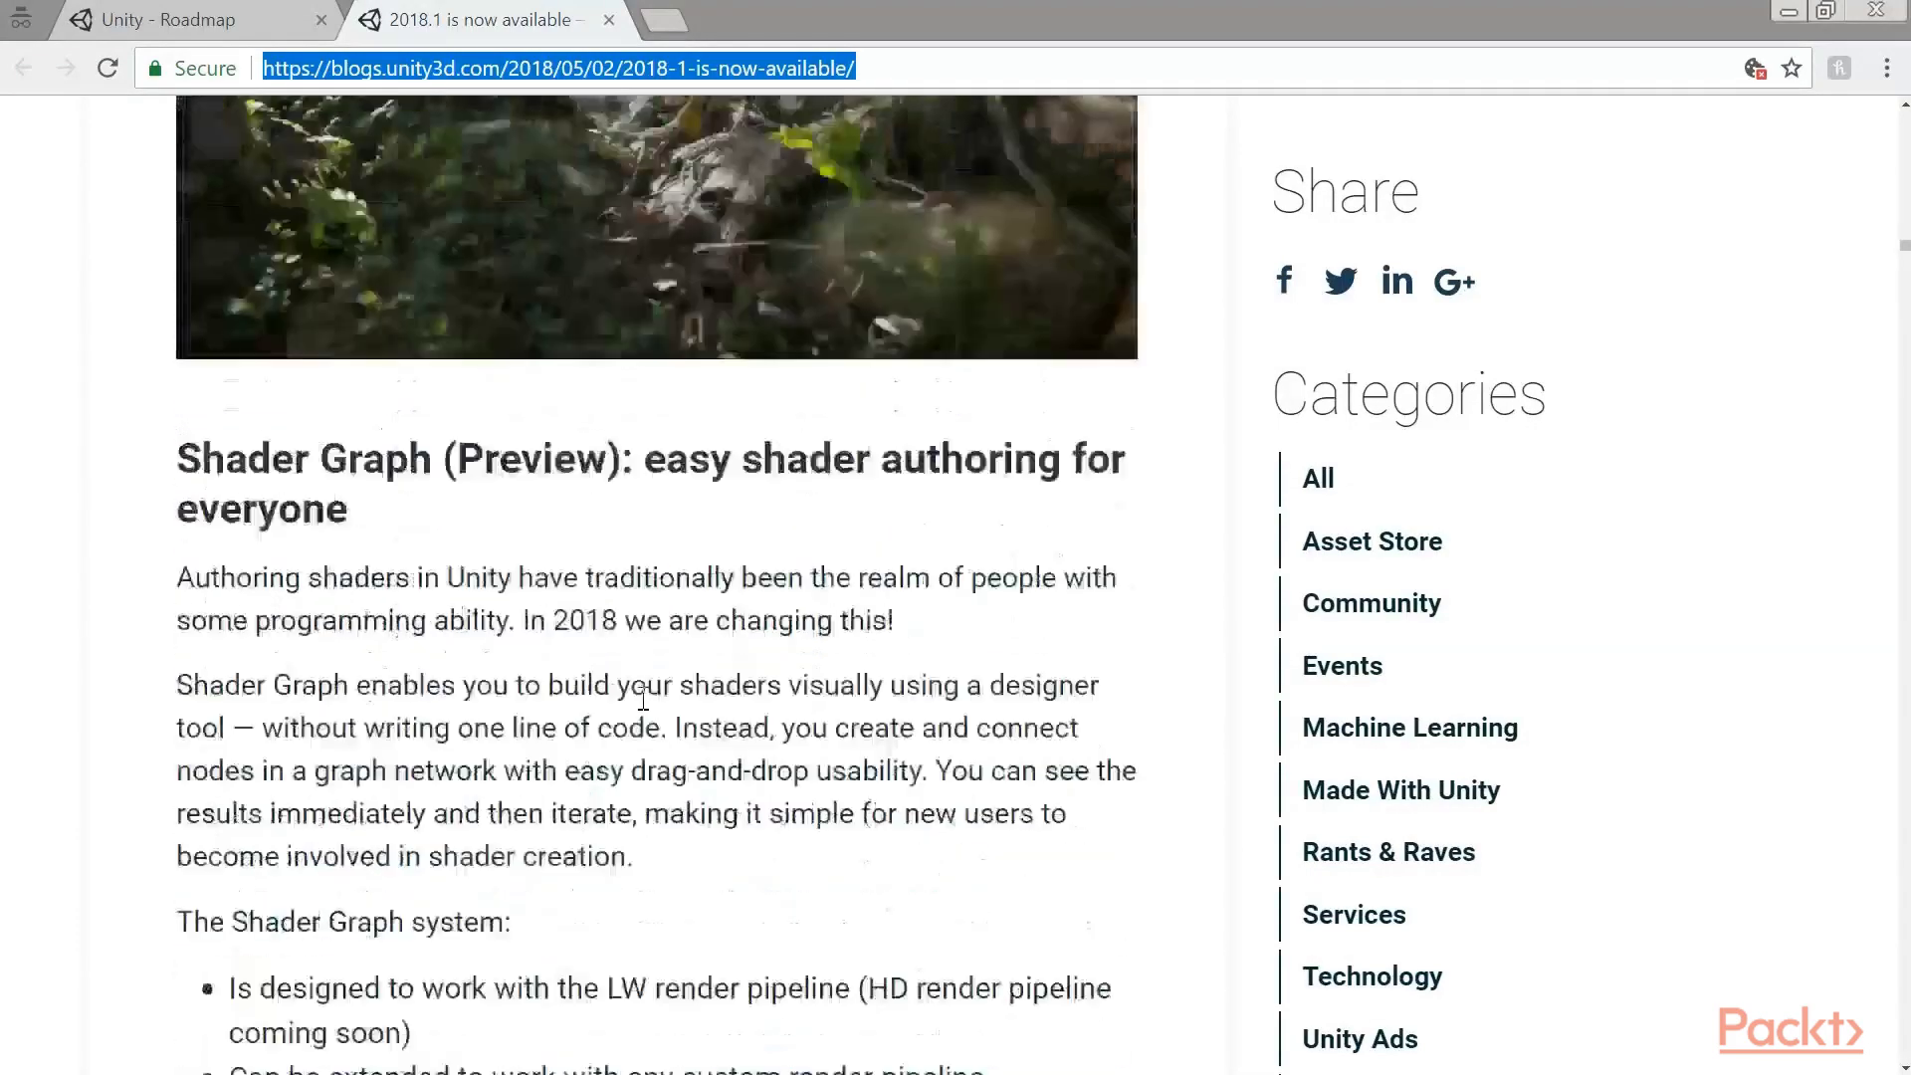
pyautogui.scroll(-15, 538, 667)
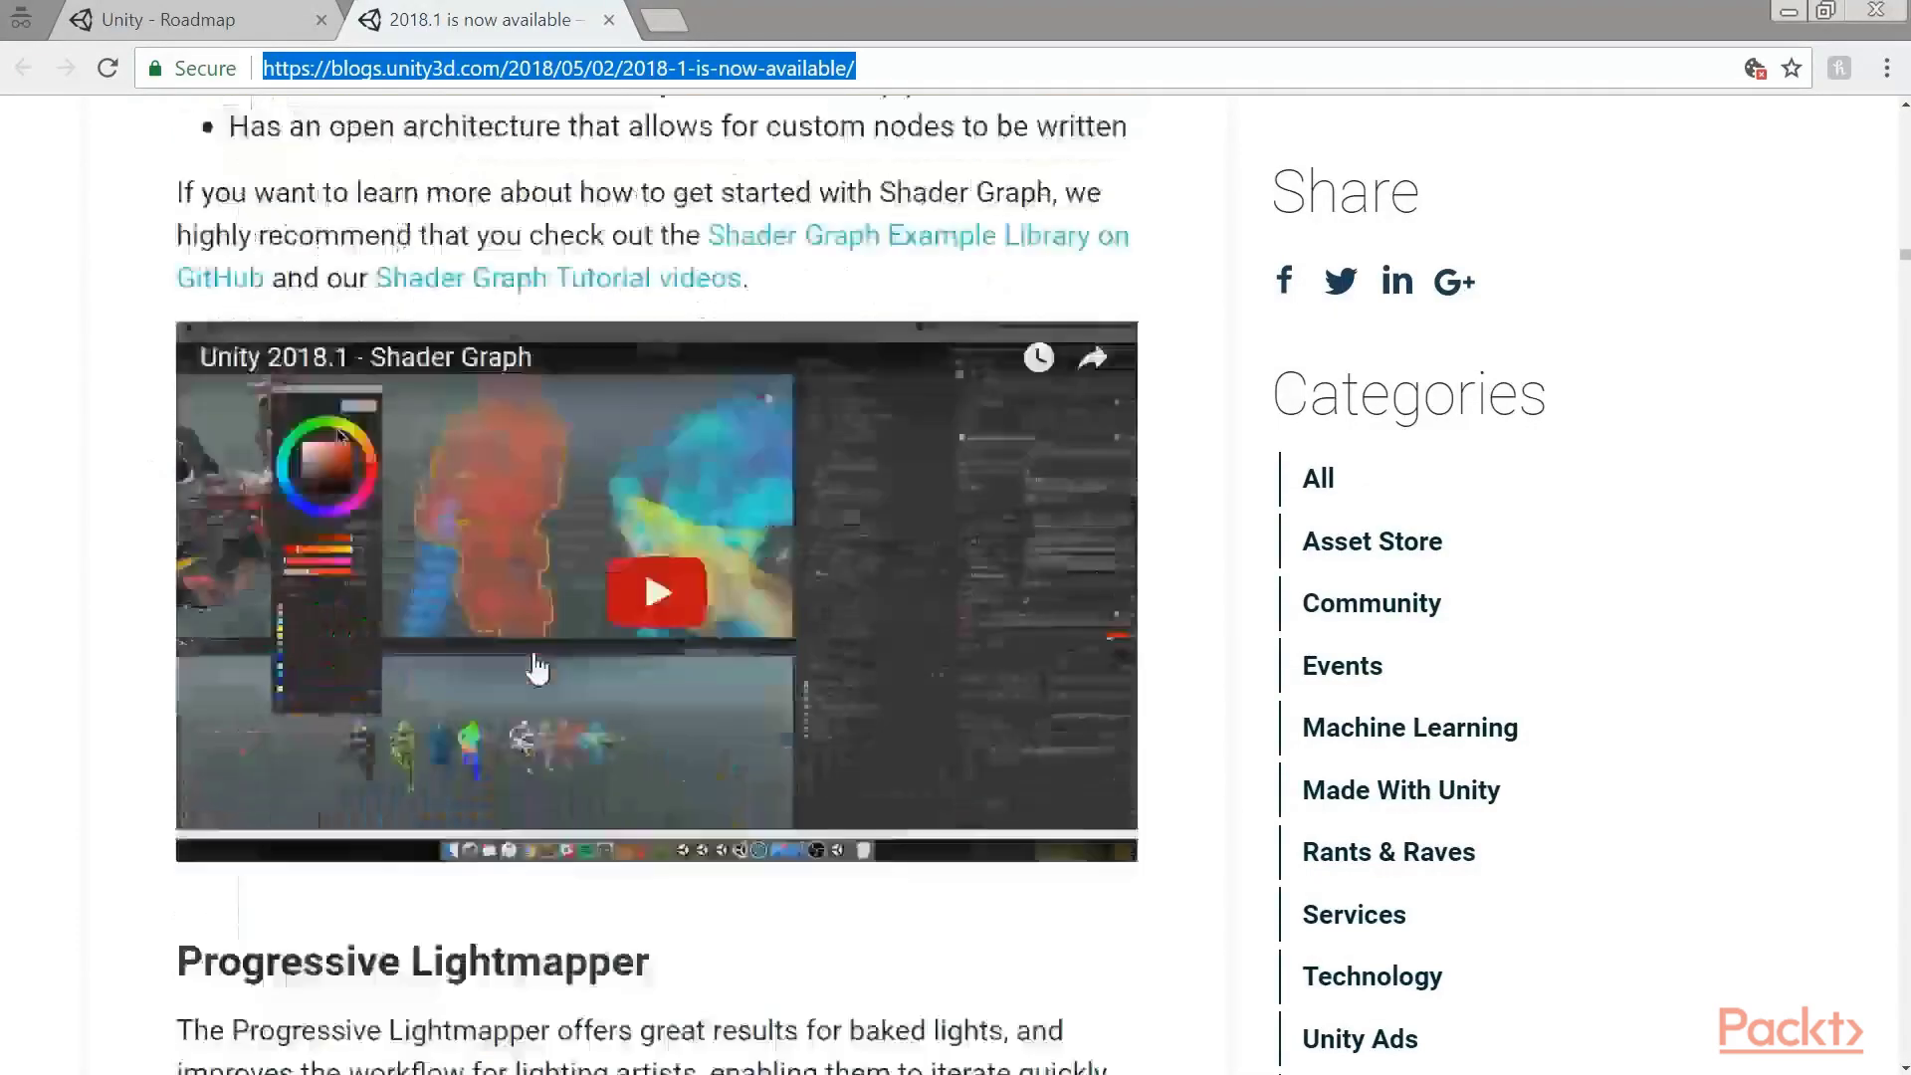
pyautogui.scroll(-12, 551, 669)
pyautogui.scroll(3, 321, 196)
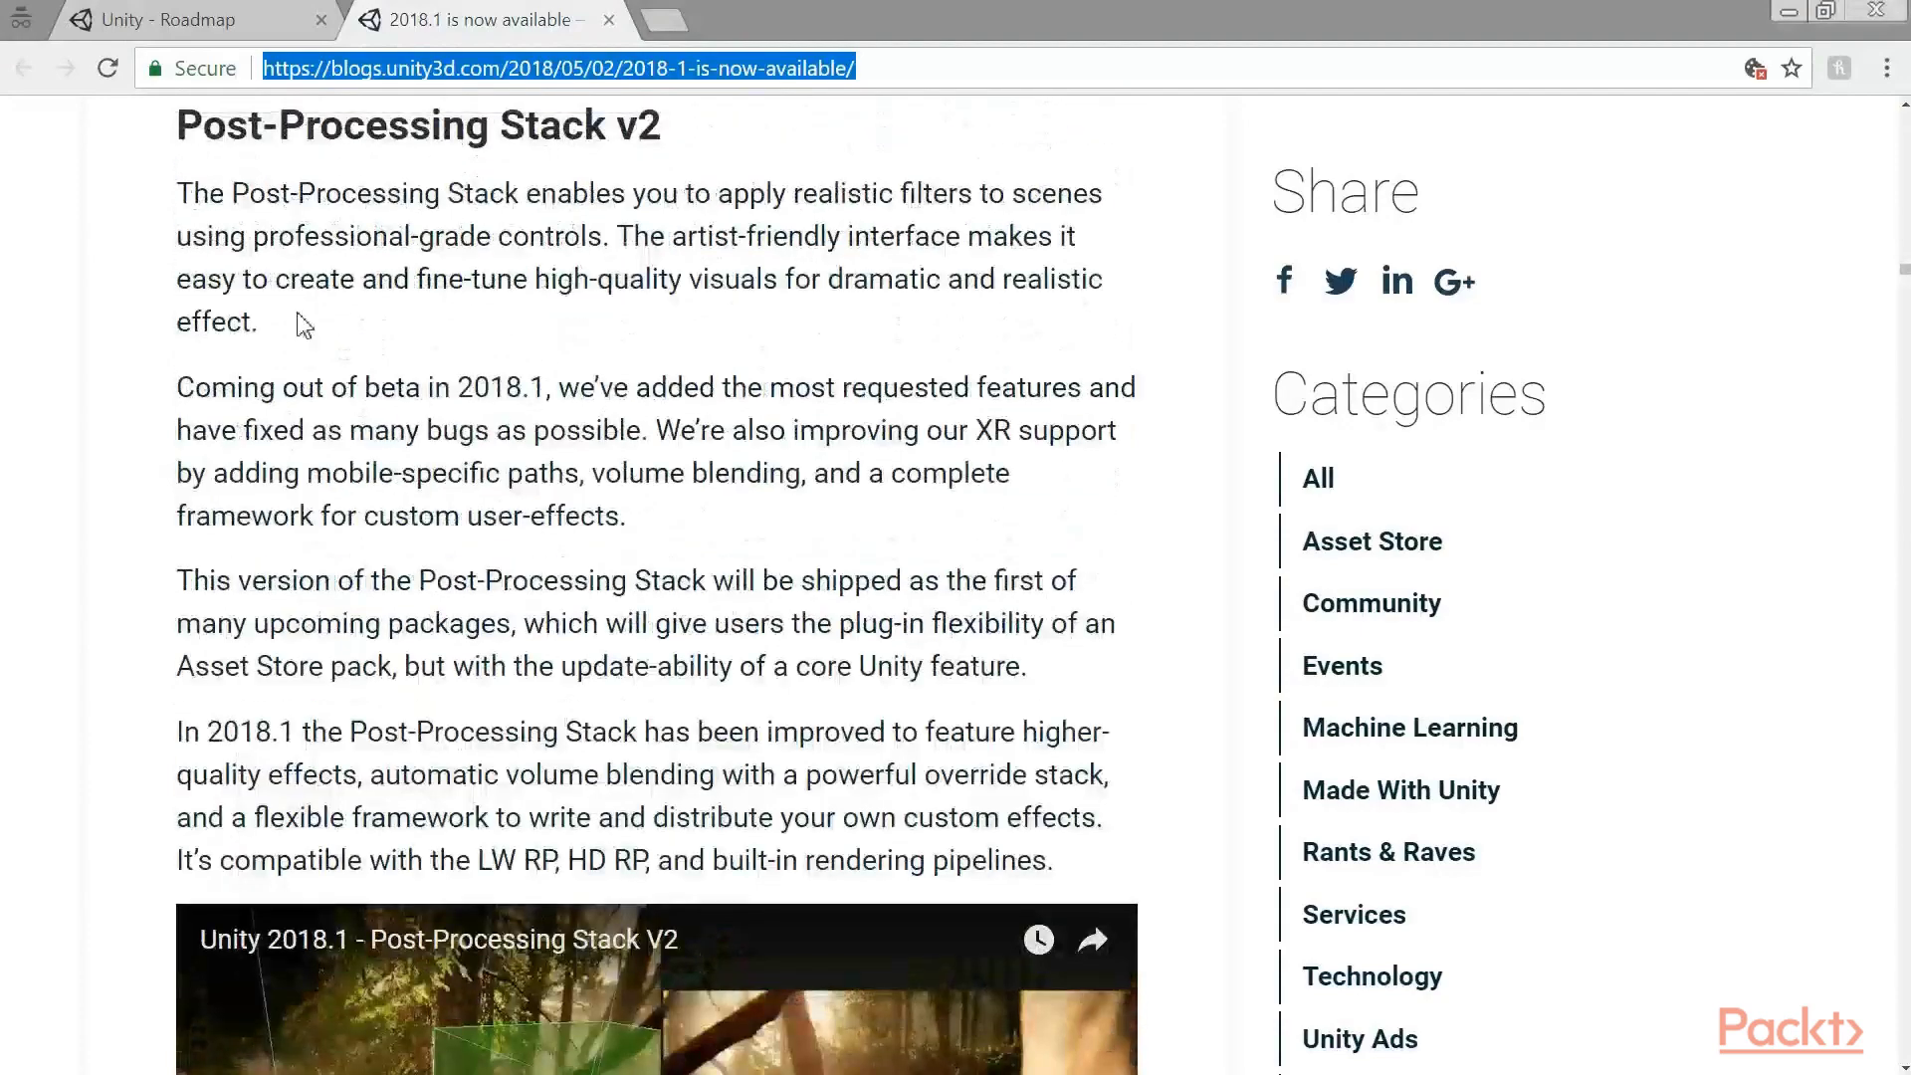
pyautogui.scroll(-9, 639, 505)
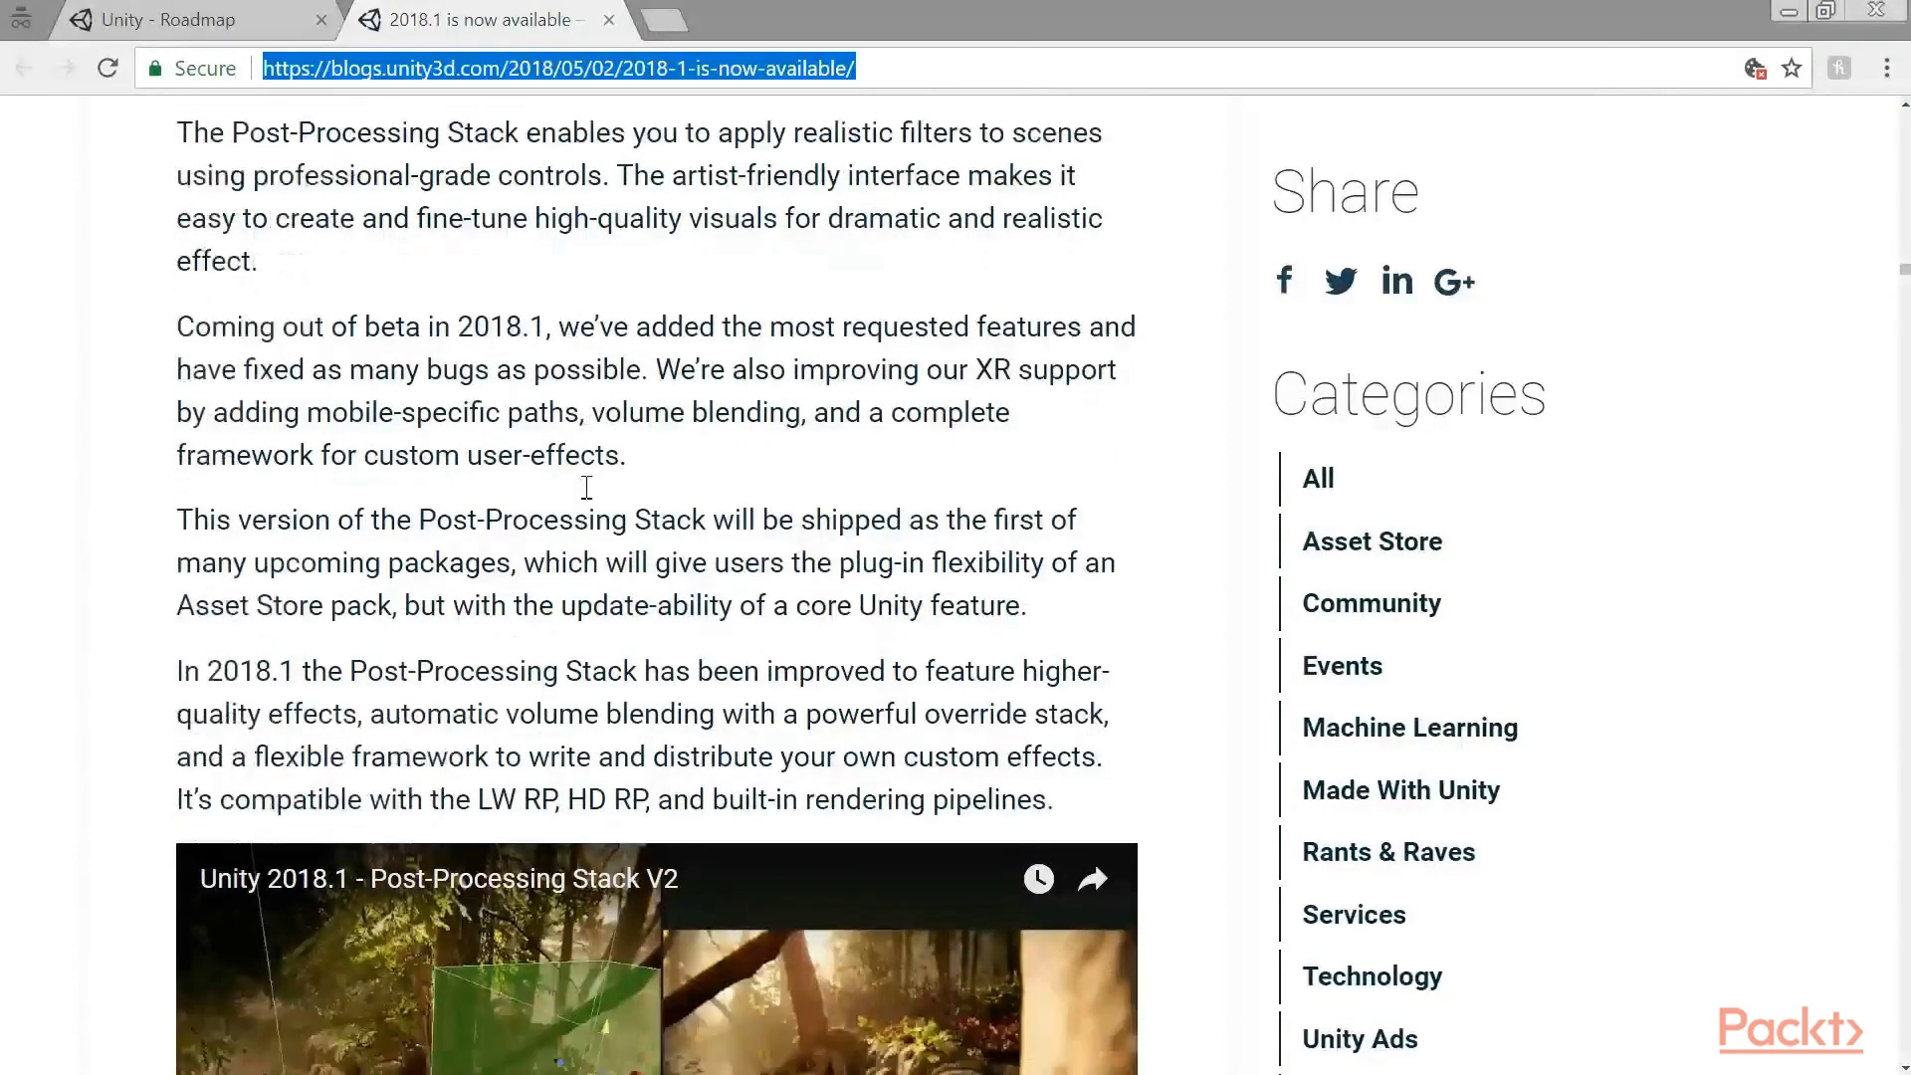
pyautogui.scroll(-9, 638, 505)
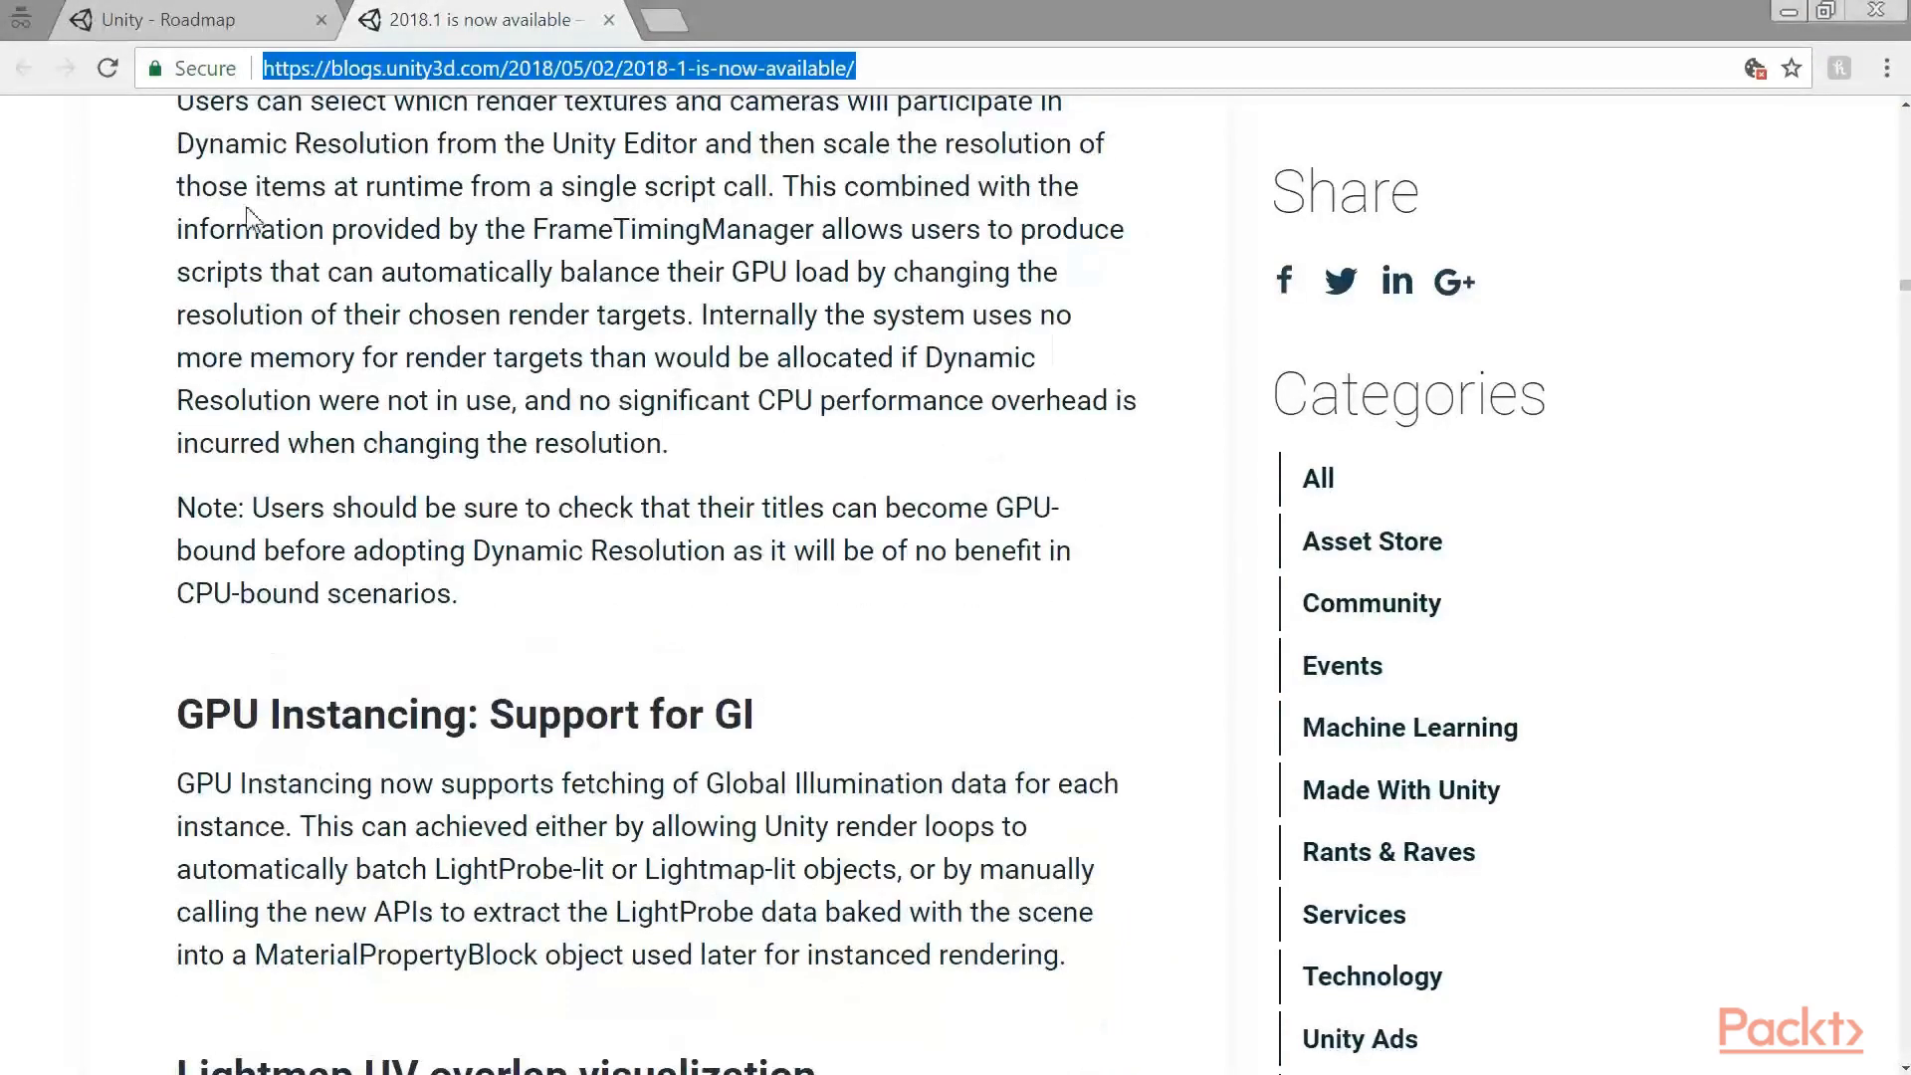
pyautogui.click(192, 30)
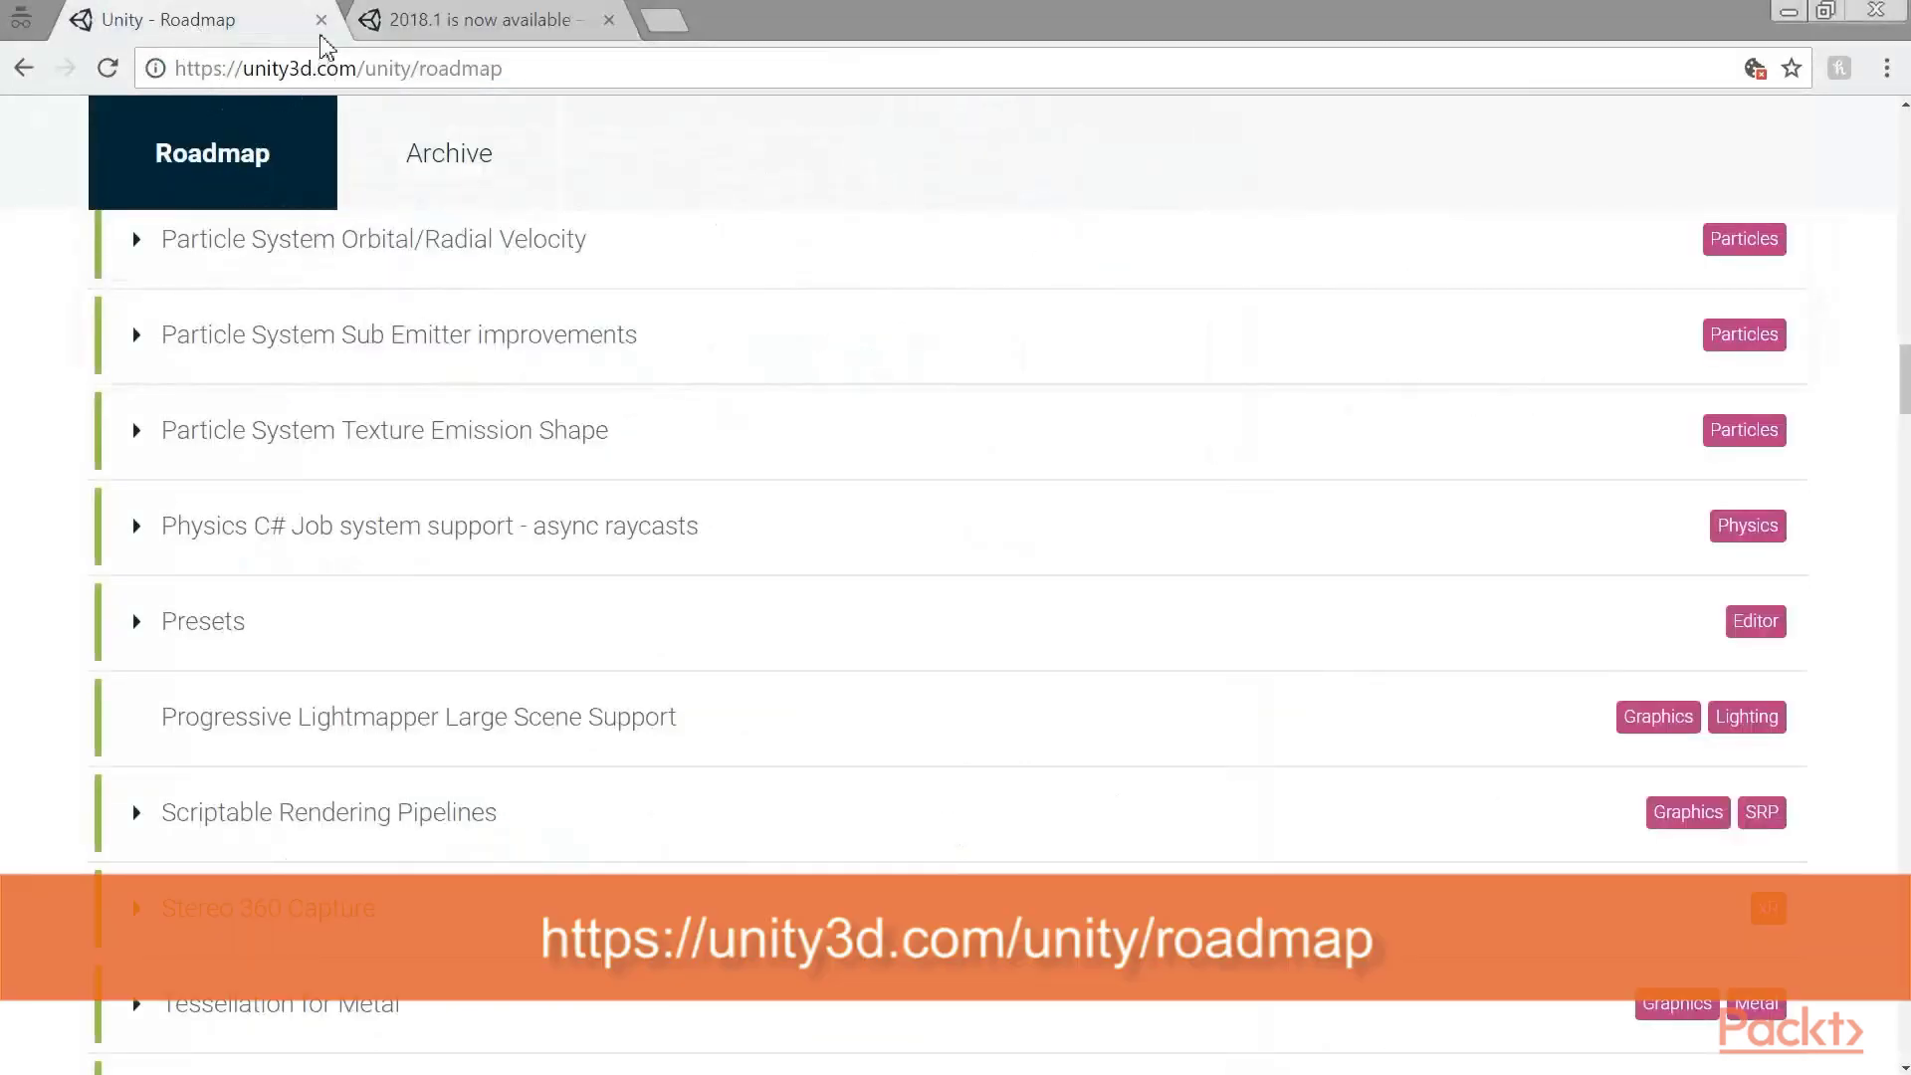
# Scroll the roadmap down, then back up to the 2018.2.0 'Beta started!' feature list.
pyautogui.scroll(9, 676, 530)
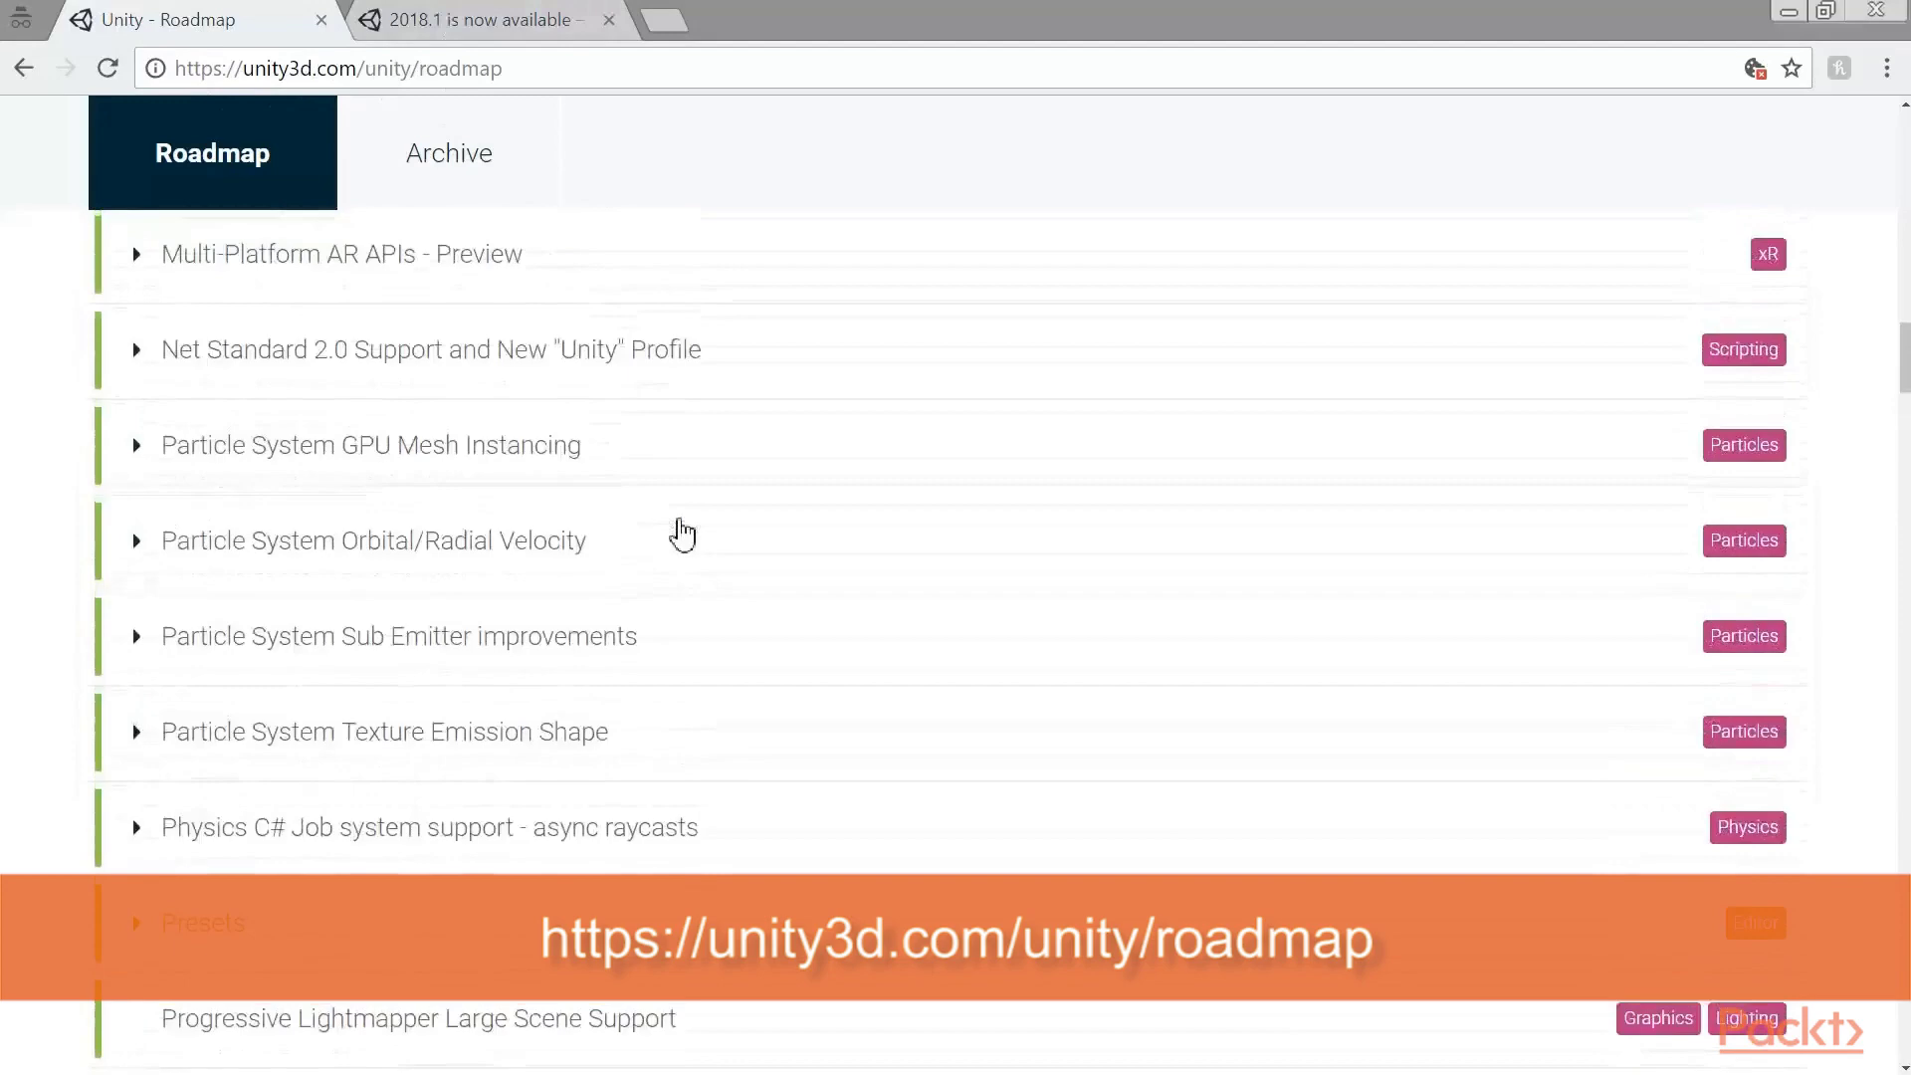
pyautogui.scroll(13, 676, 525)
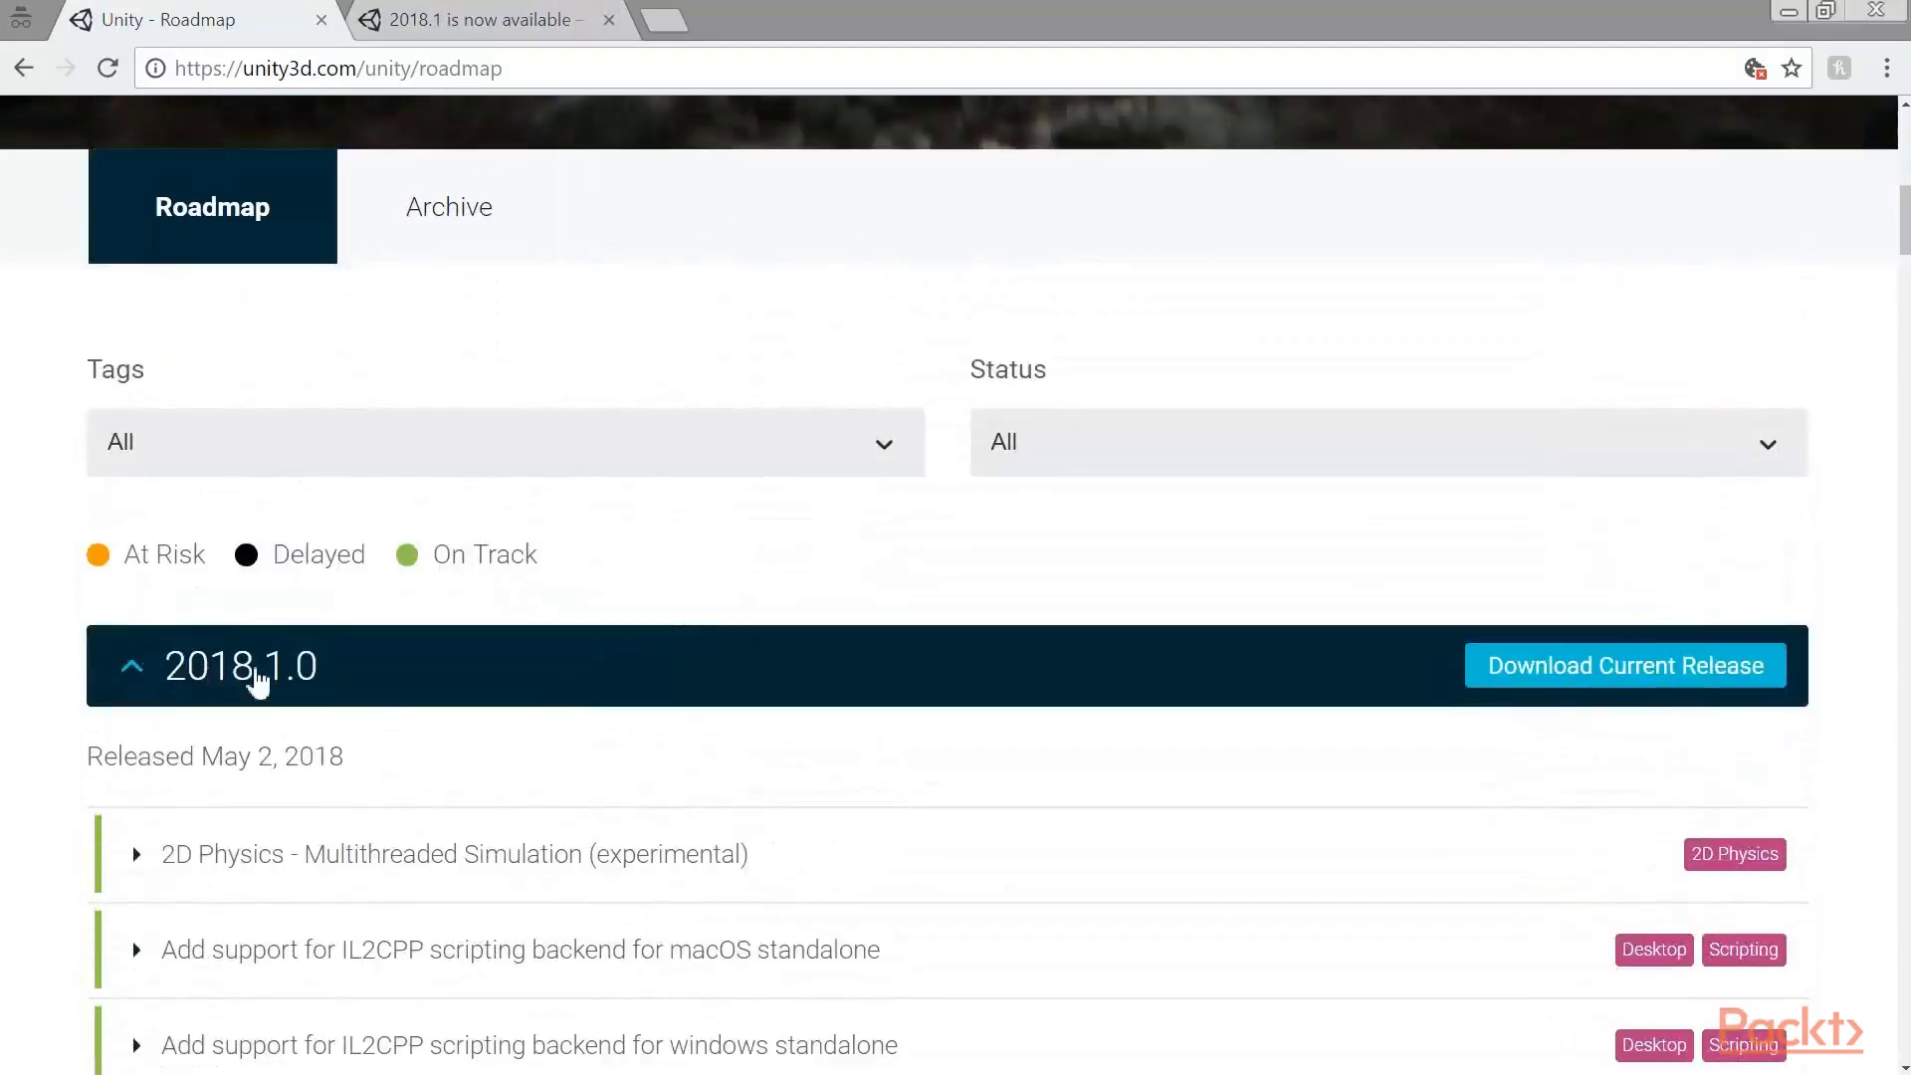
pyautogui.scroll(-4, 494, 726)
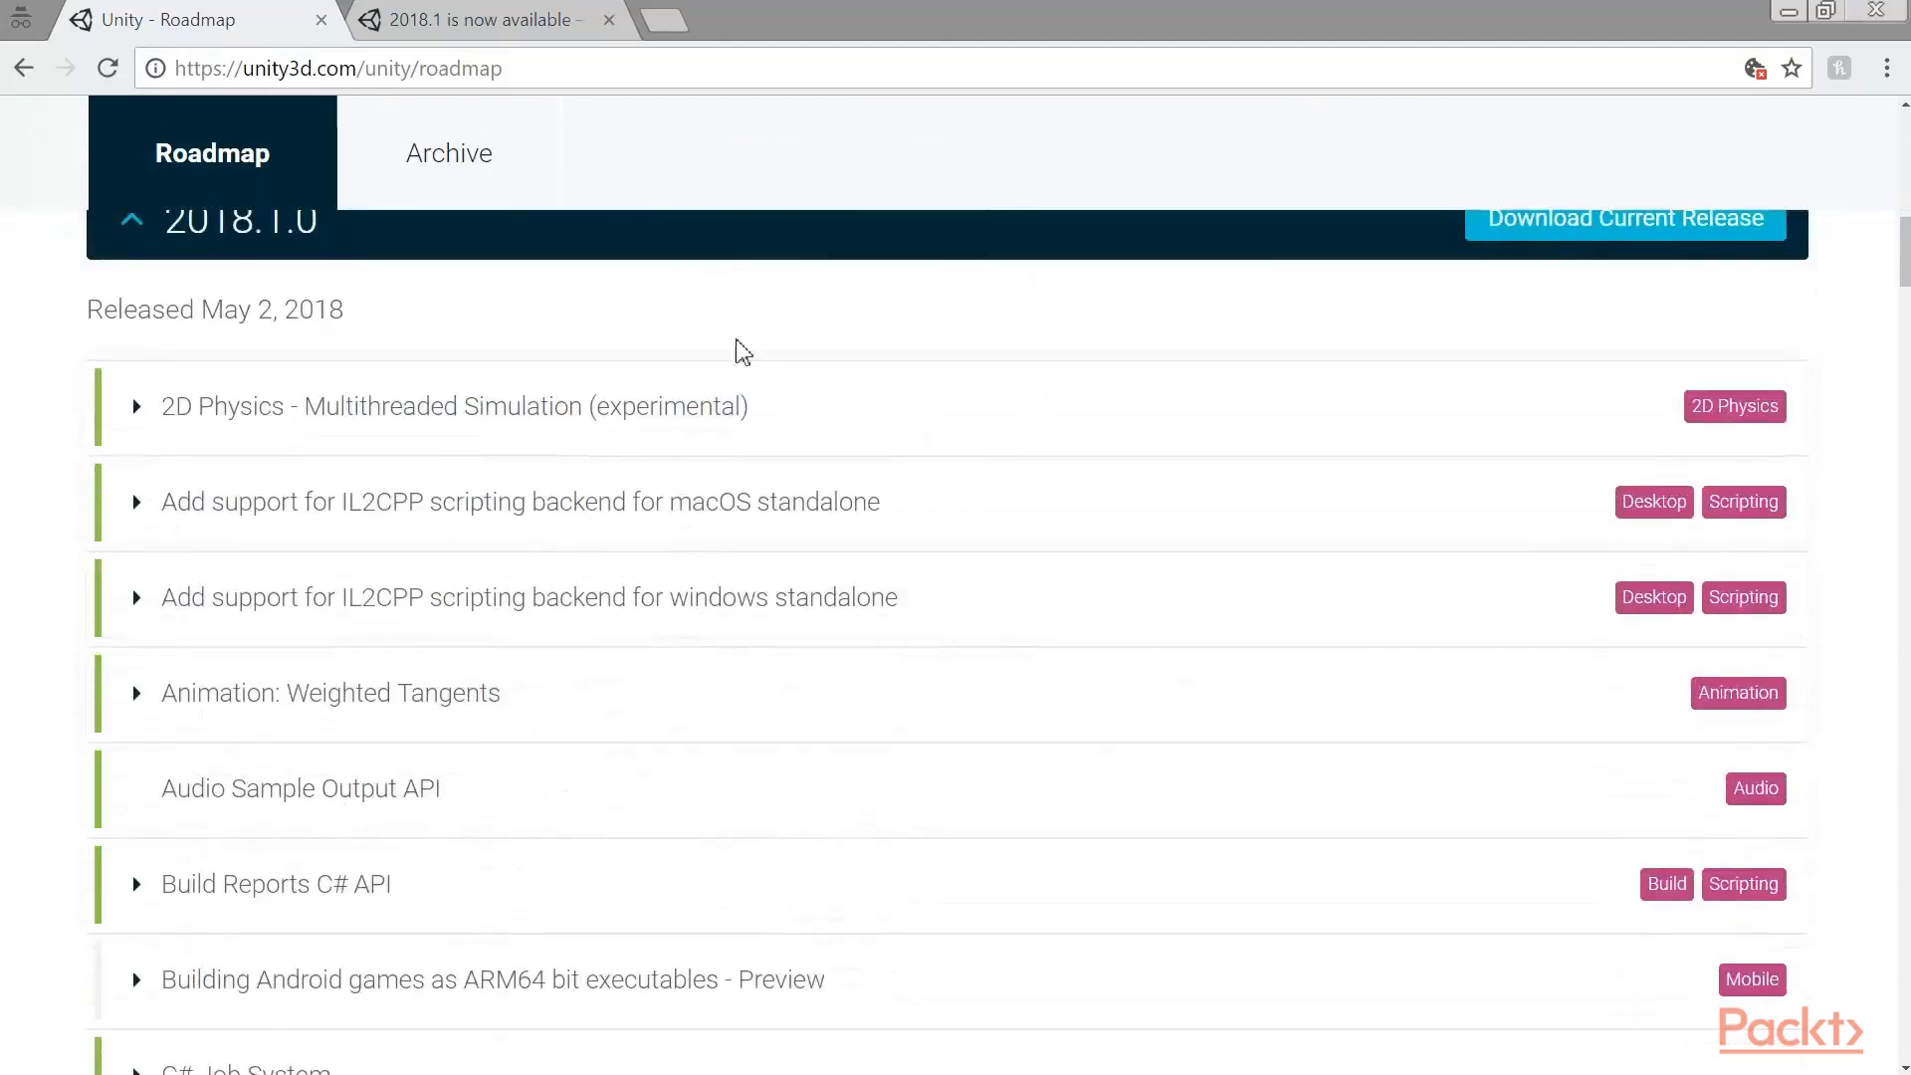
pyautogui.scroll(-4, 562, 486)
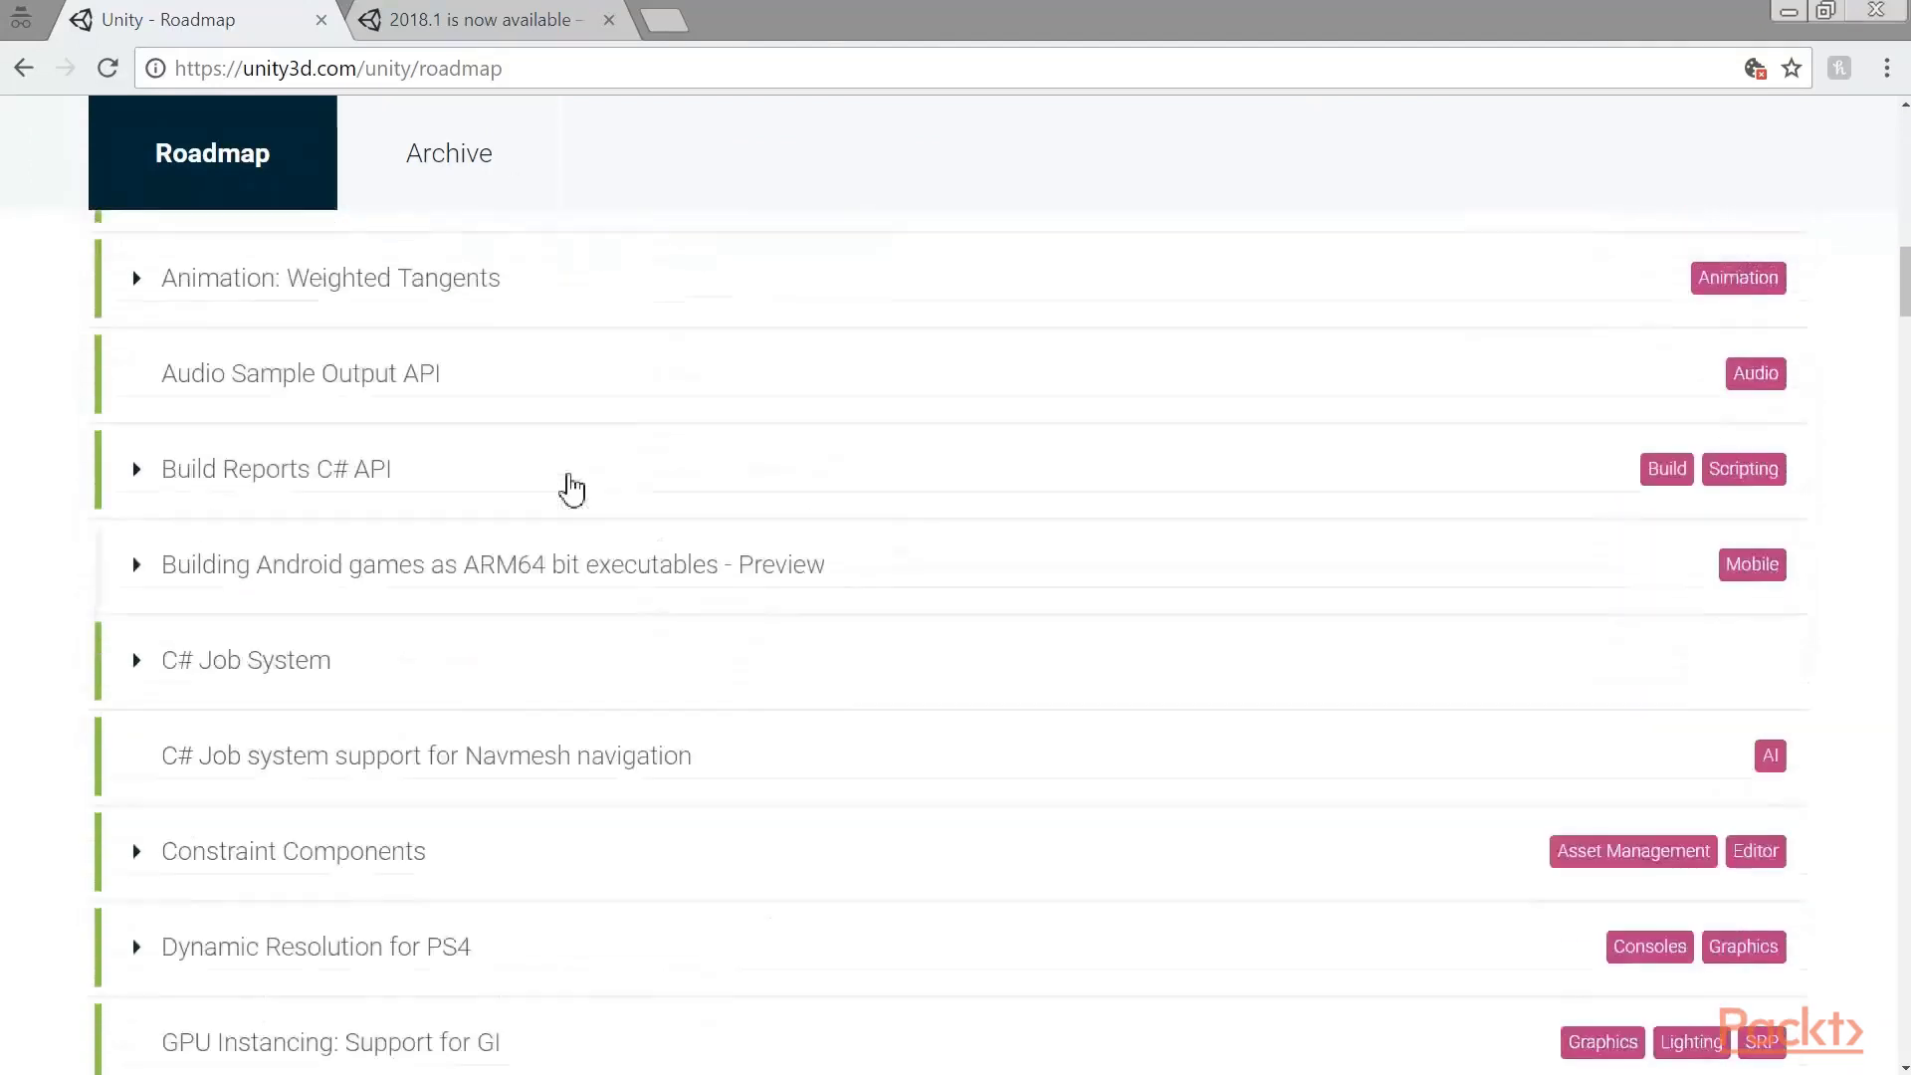
pyautogui.scroll(-5, 570, 488)
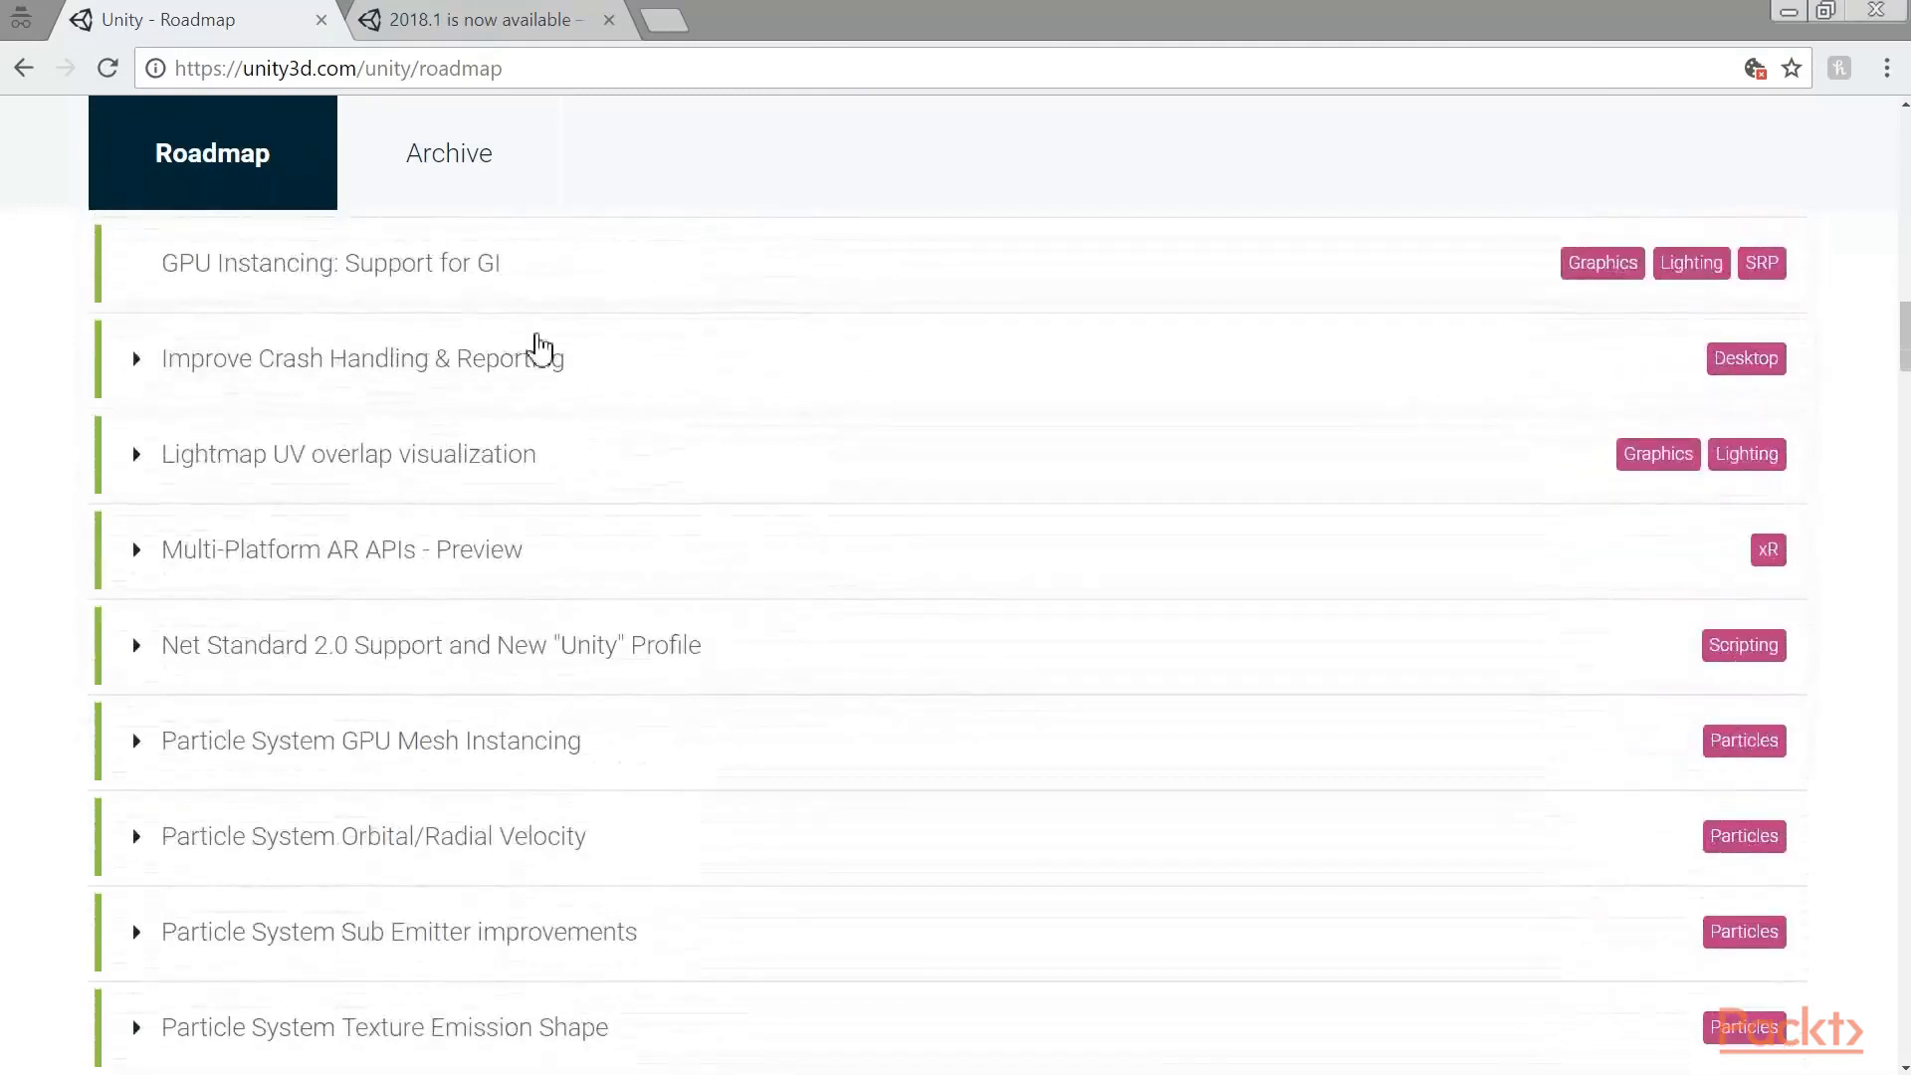
pyautogui.scroll(-8, 529, 345)
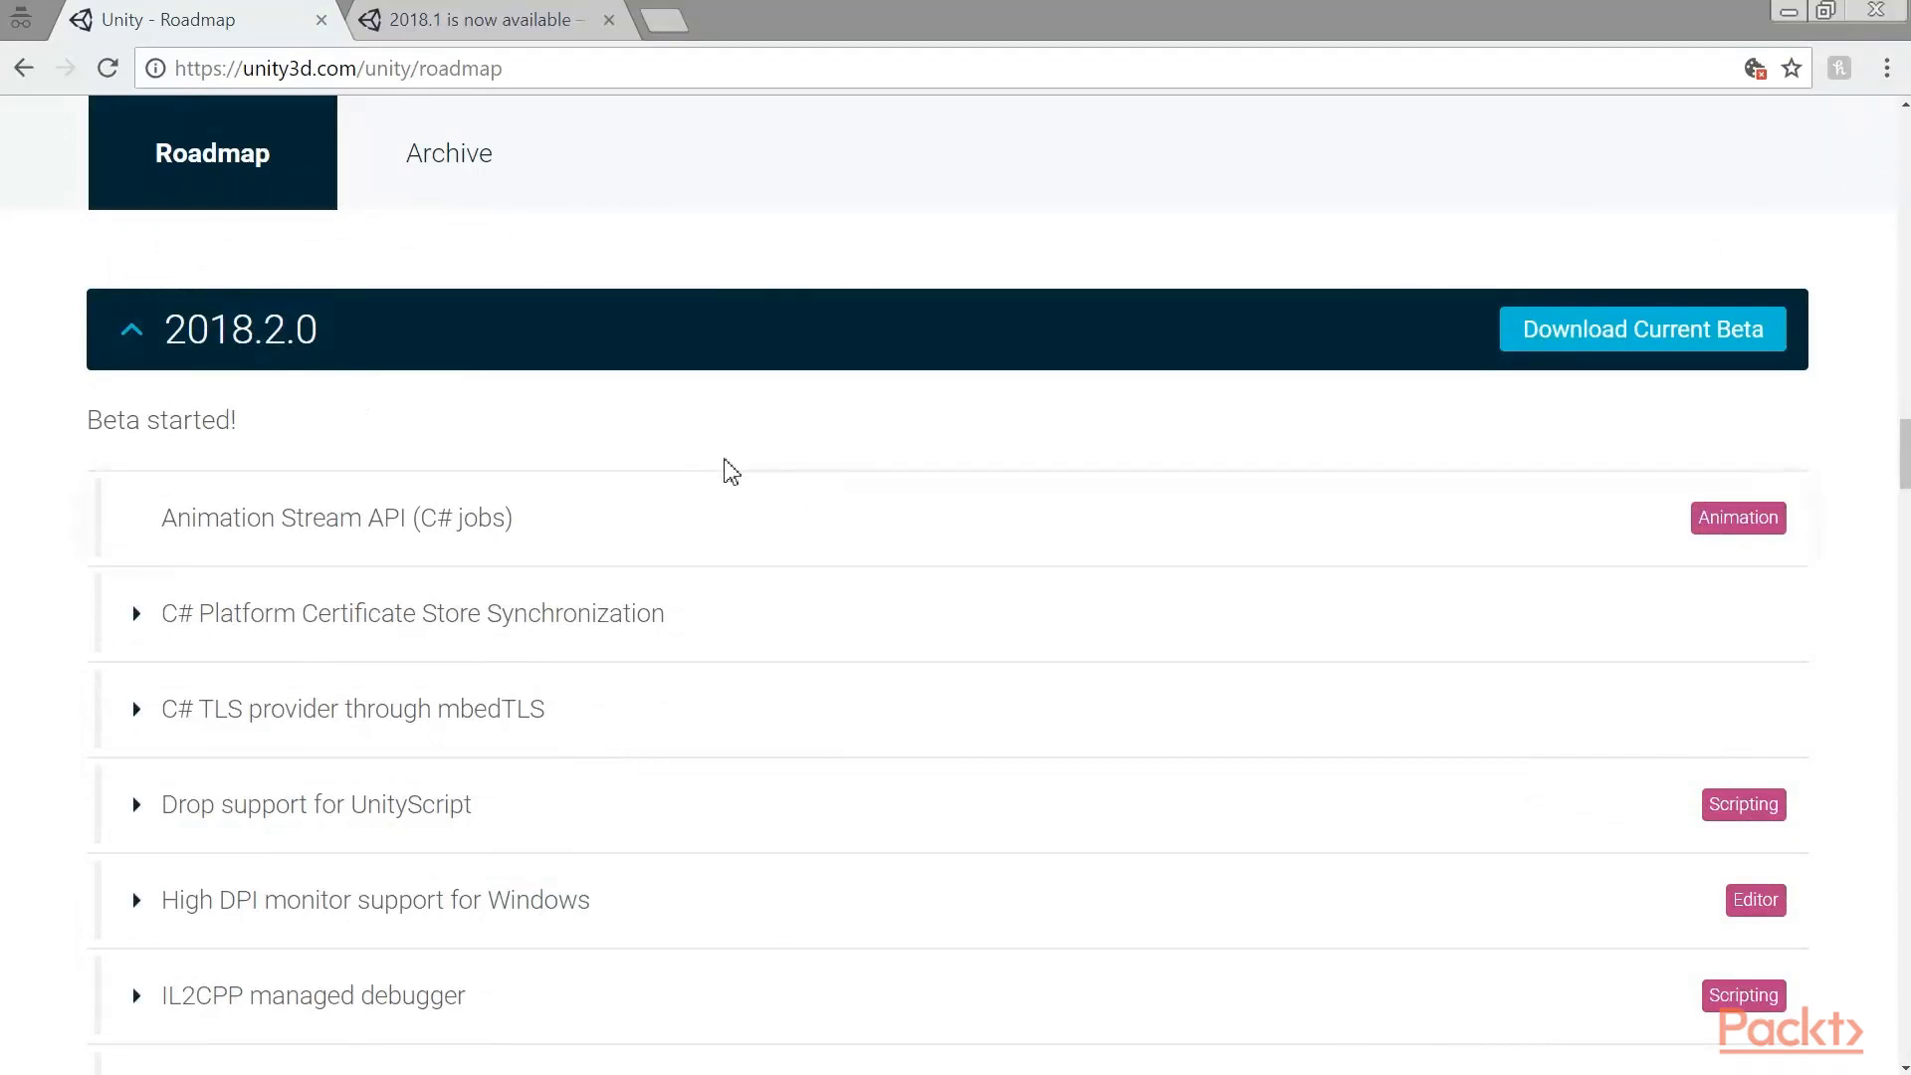
pyautogui.scroll(-7, 751, 568)
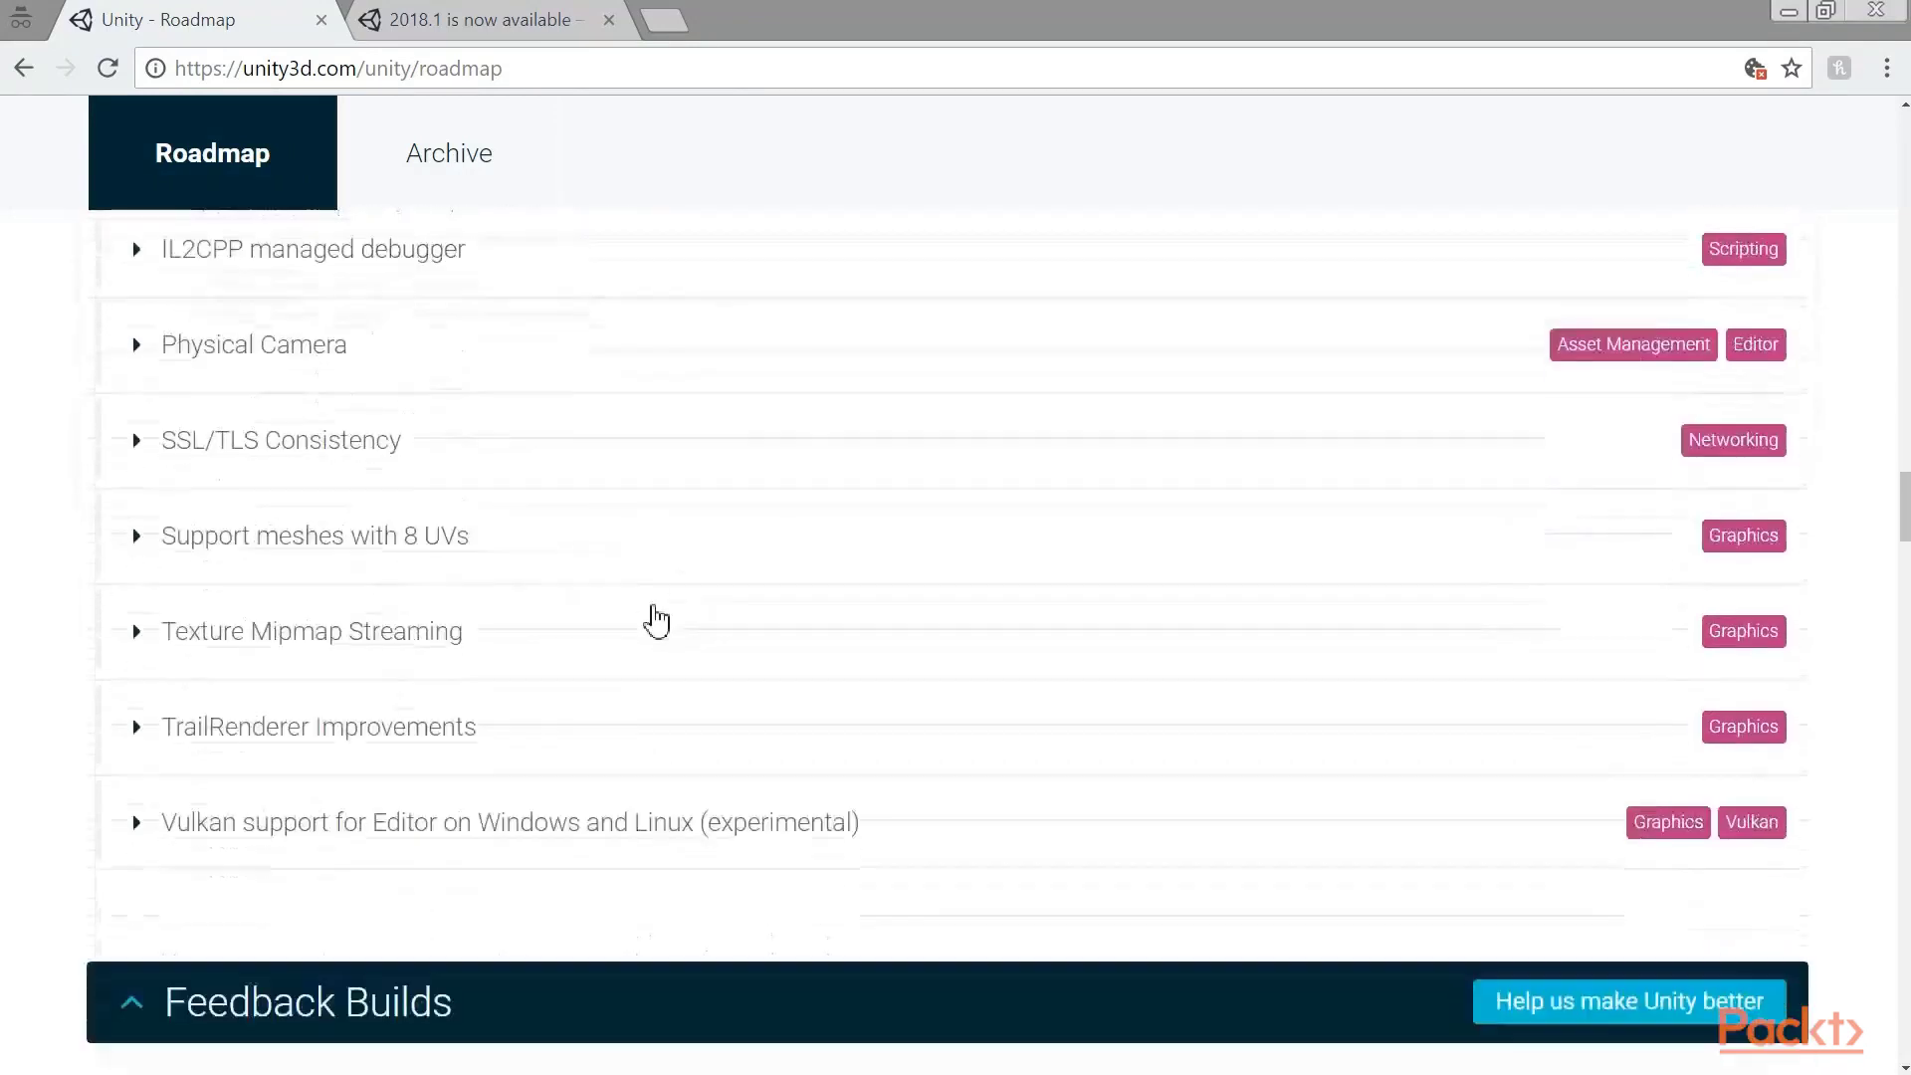
pyautogui.scroll(1, 665, 644)
pyautogui.scroll(8, 665, 645)
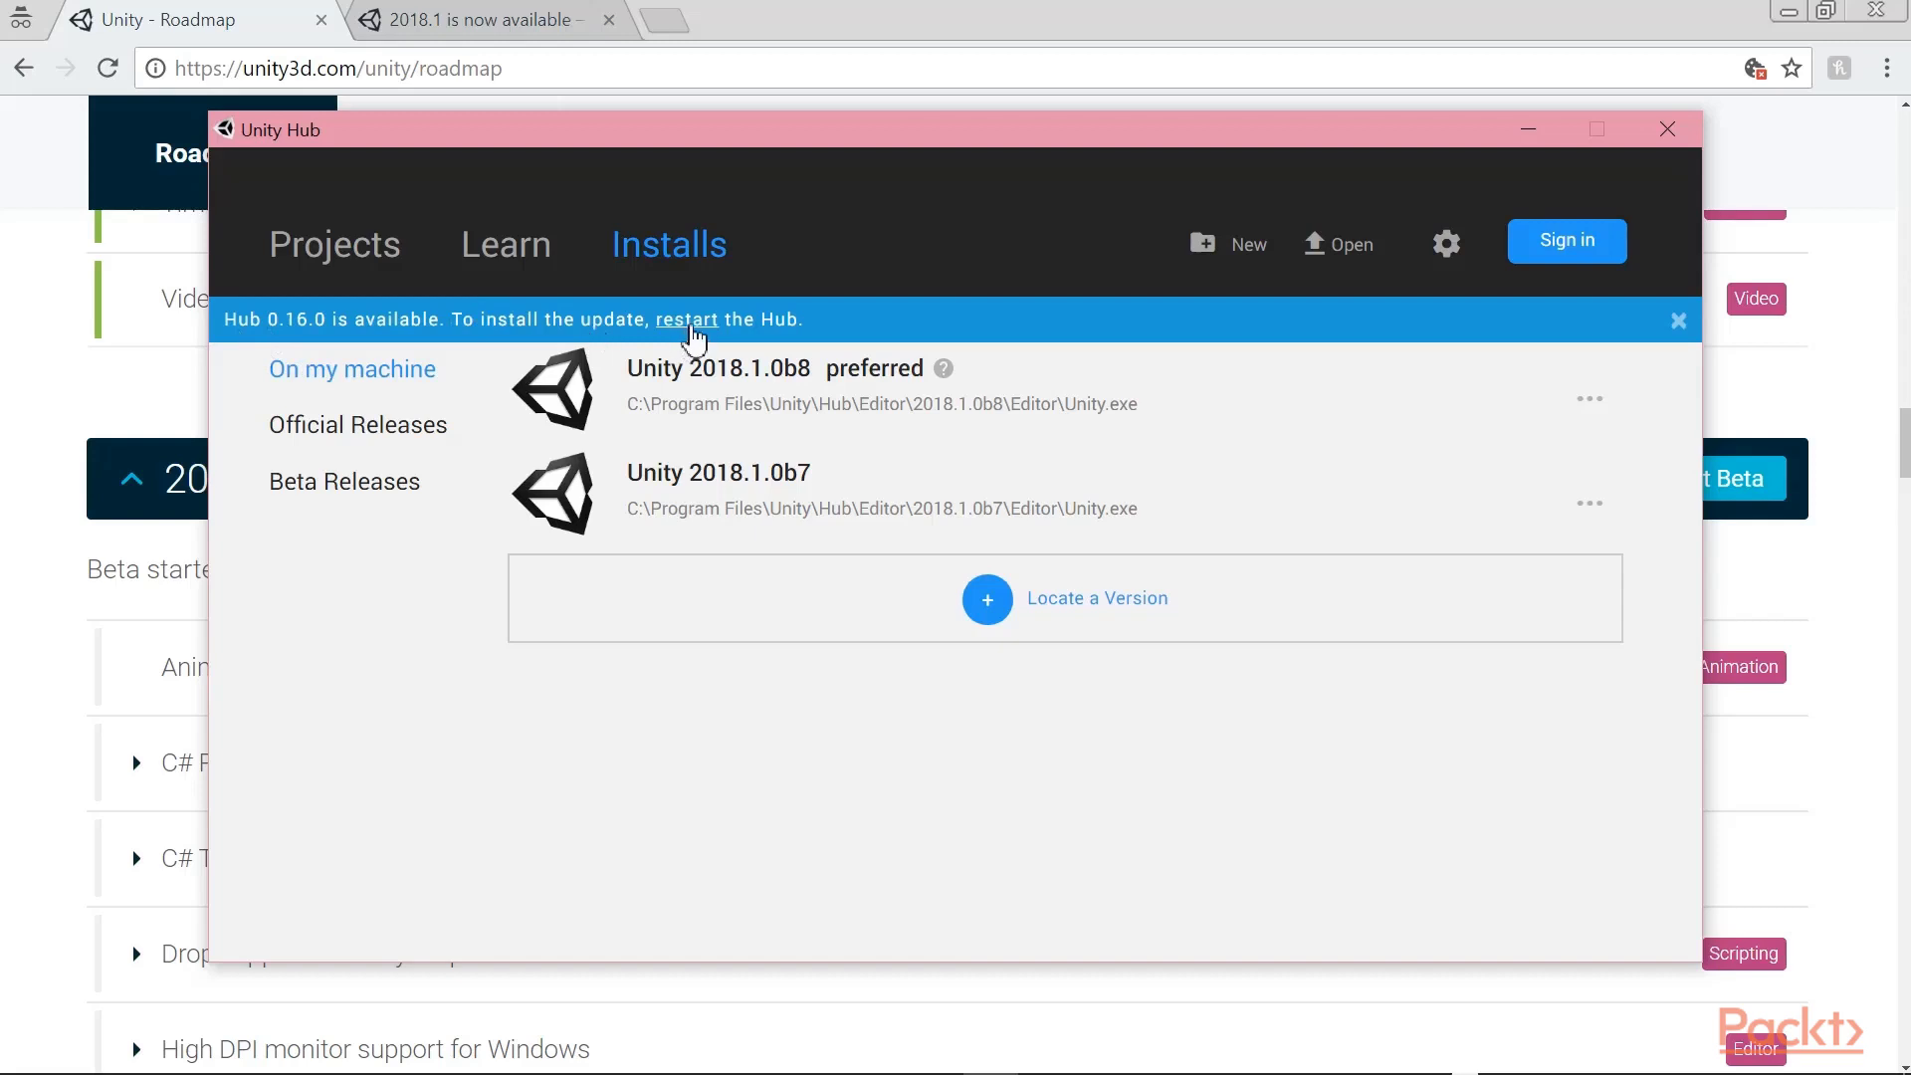
# Restart Unity Hub to apply its 0.16.0 update and list the installed editors.
pyautogui.click(689, 328)
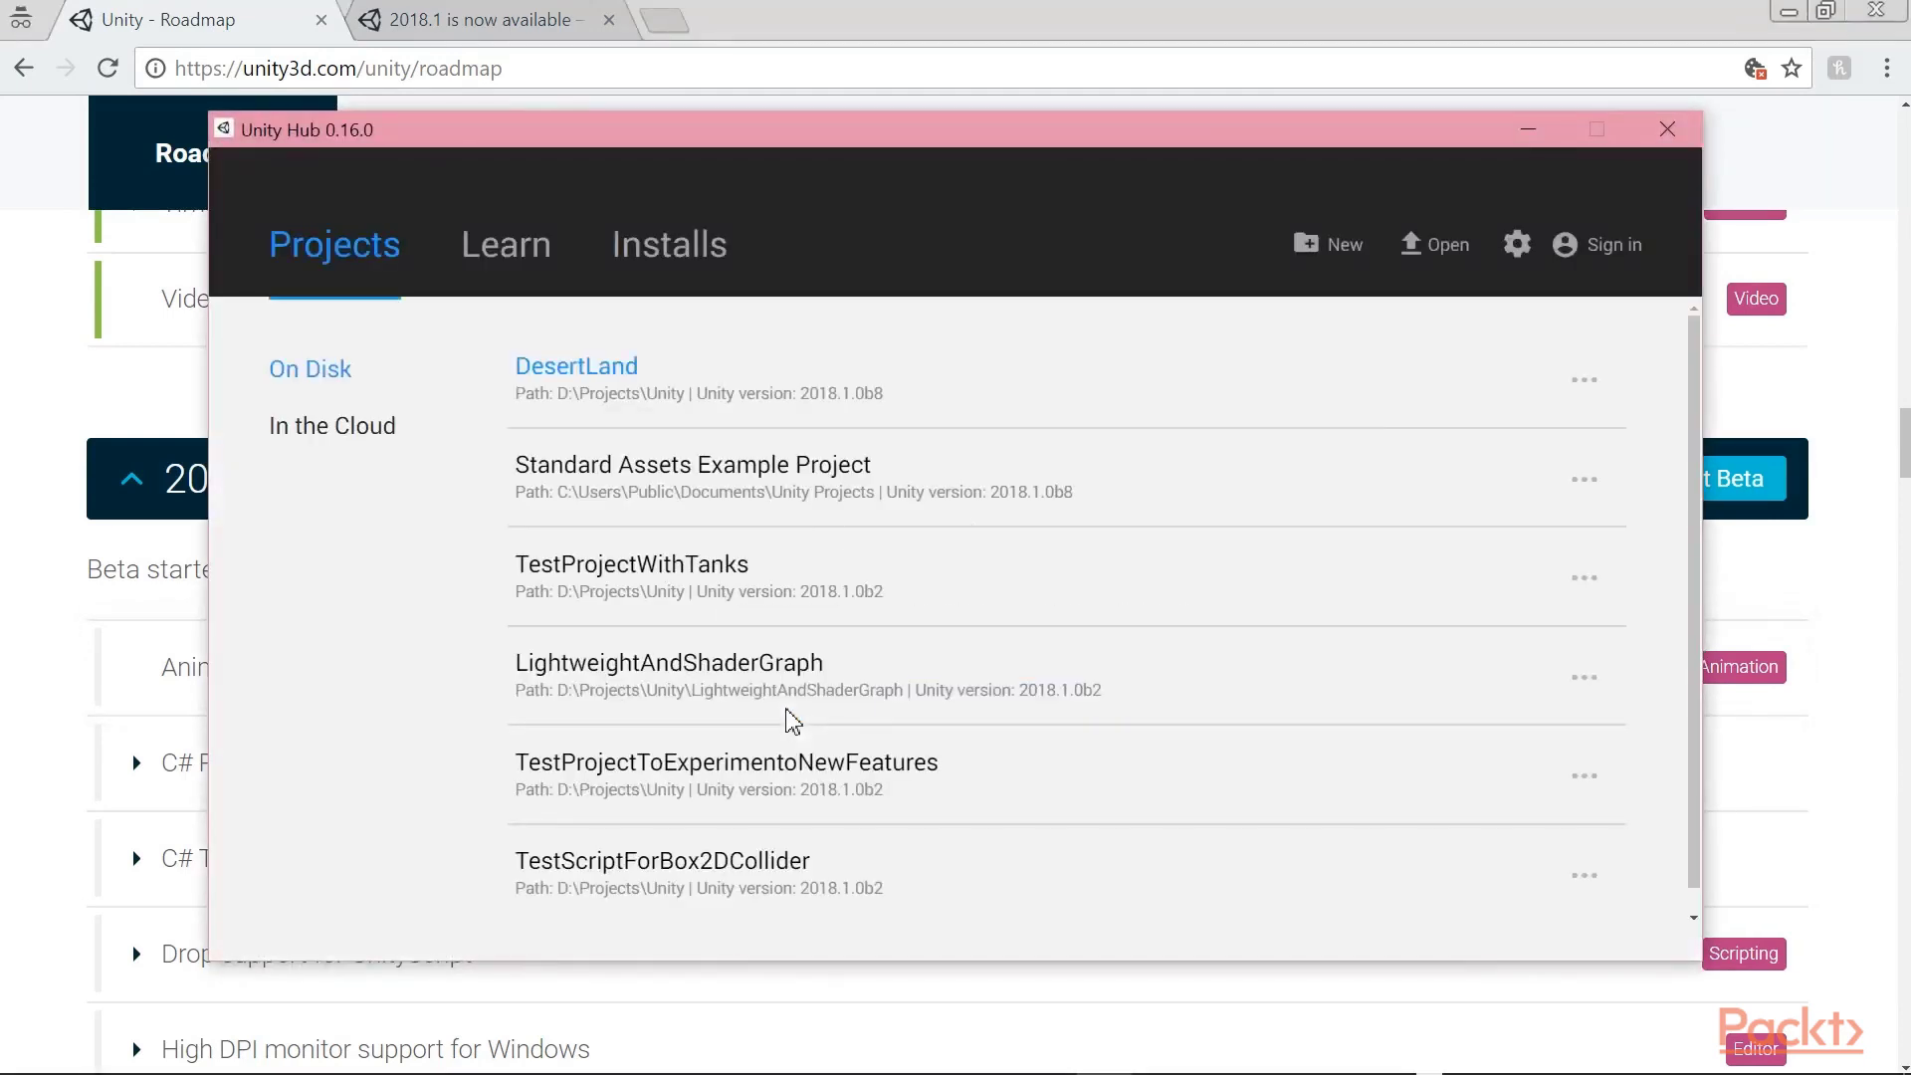
pyautogui.click(697, 261)
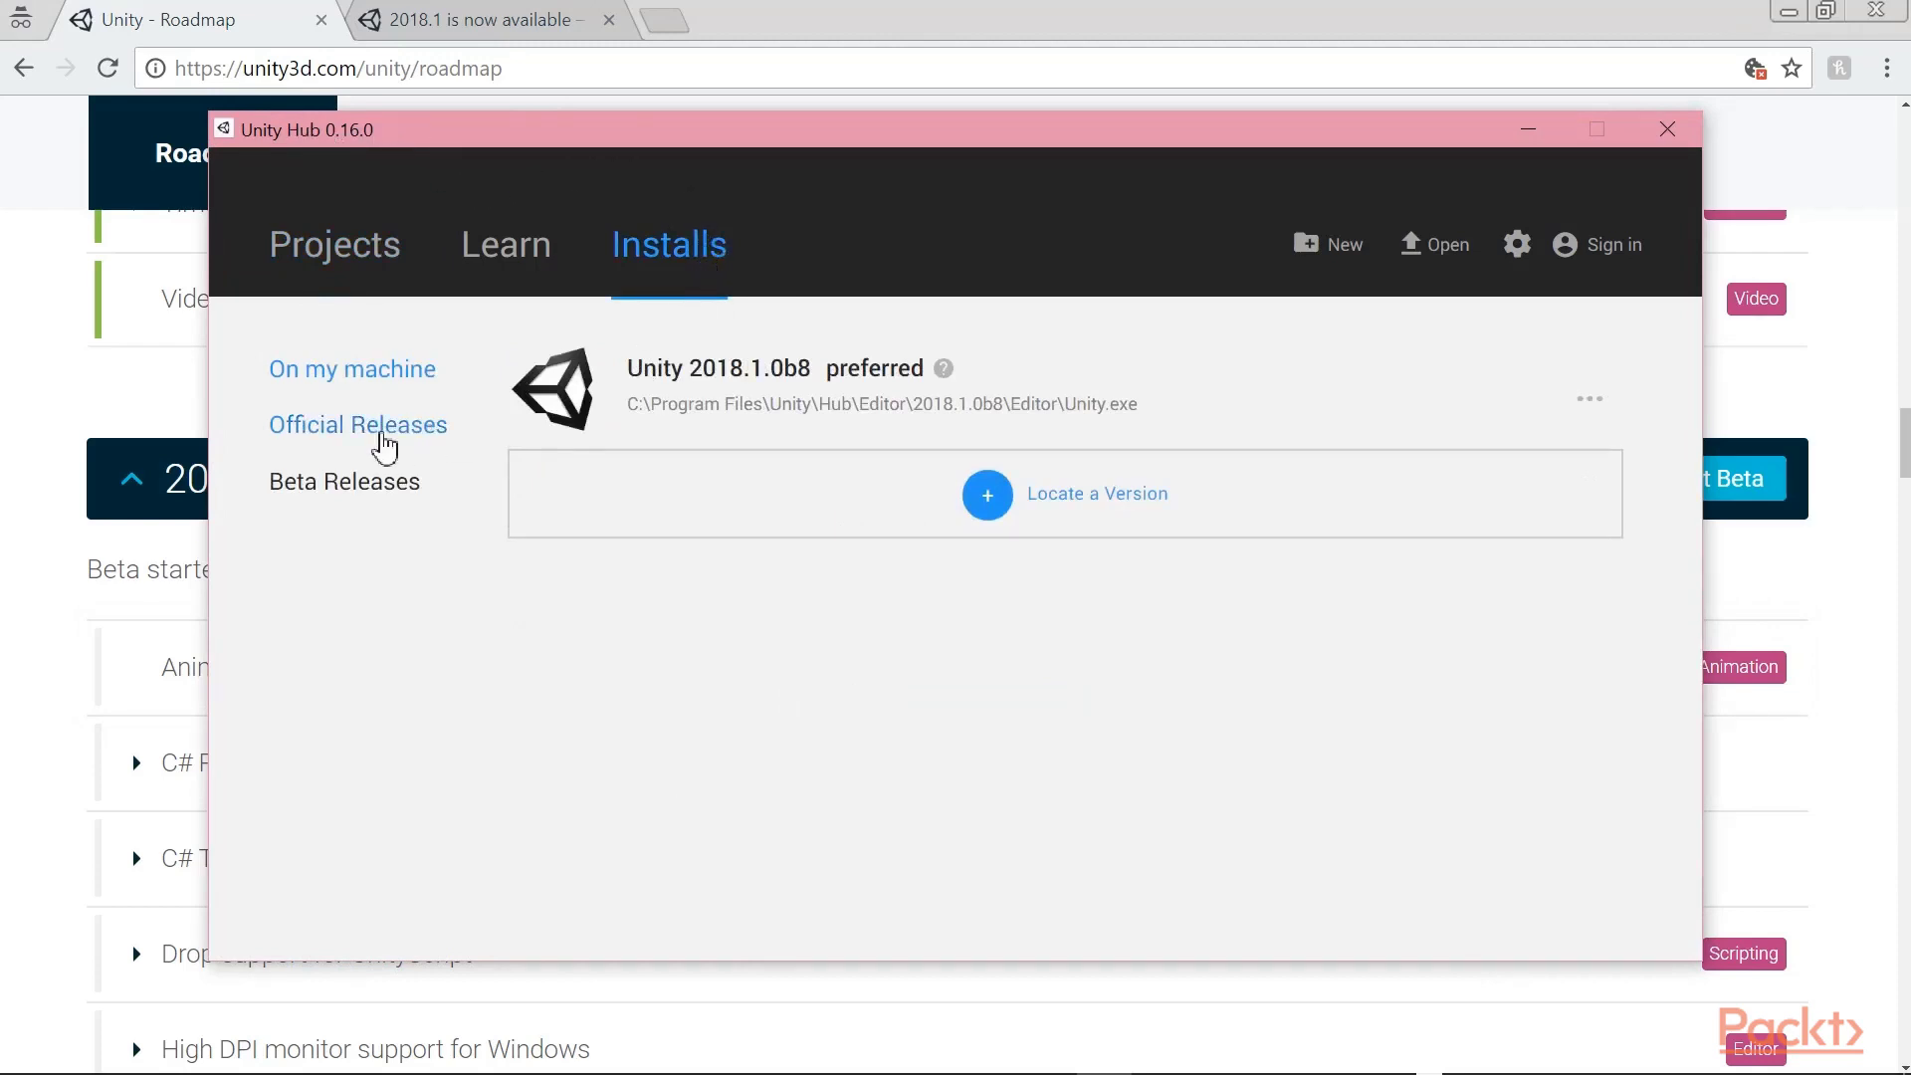
# Find Unity 2018.2.0b3 under Beta Releases and start its download.
pyautogui.click(384, 444)
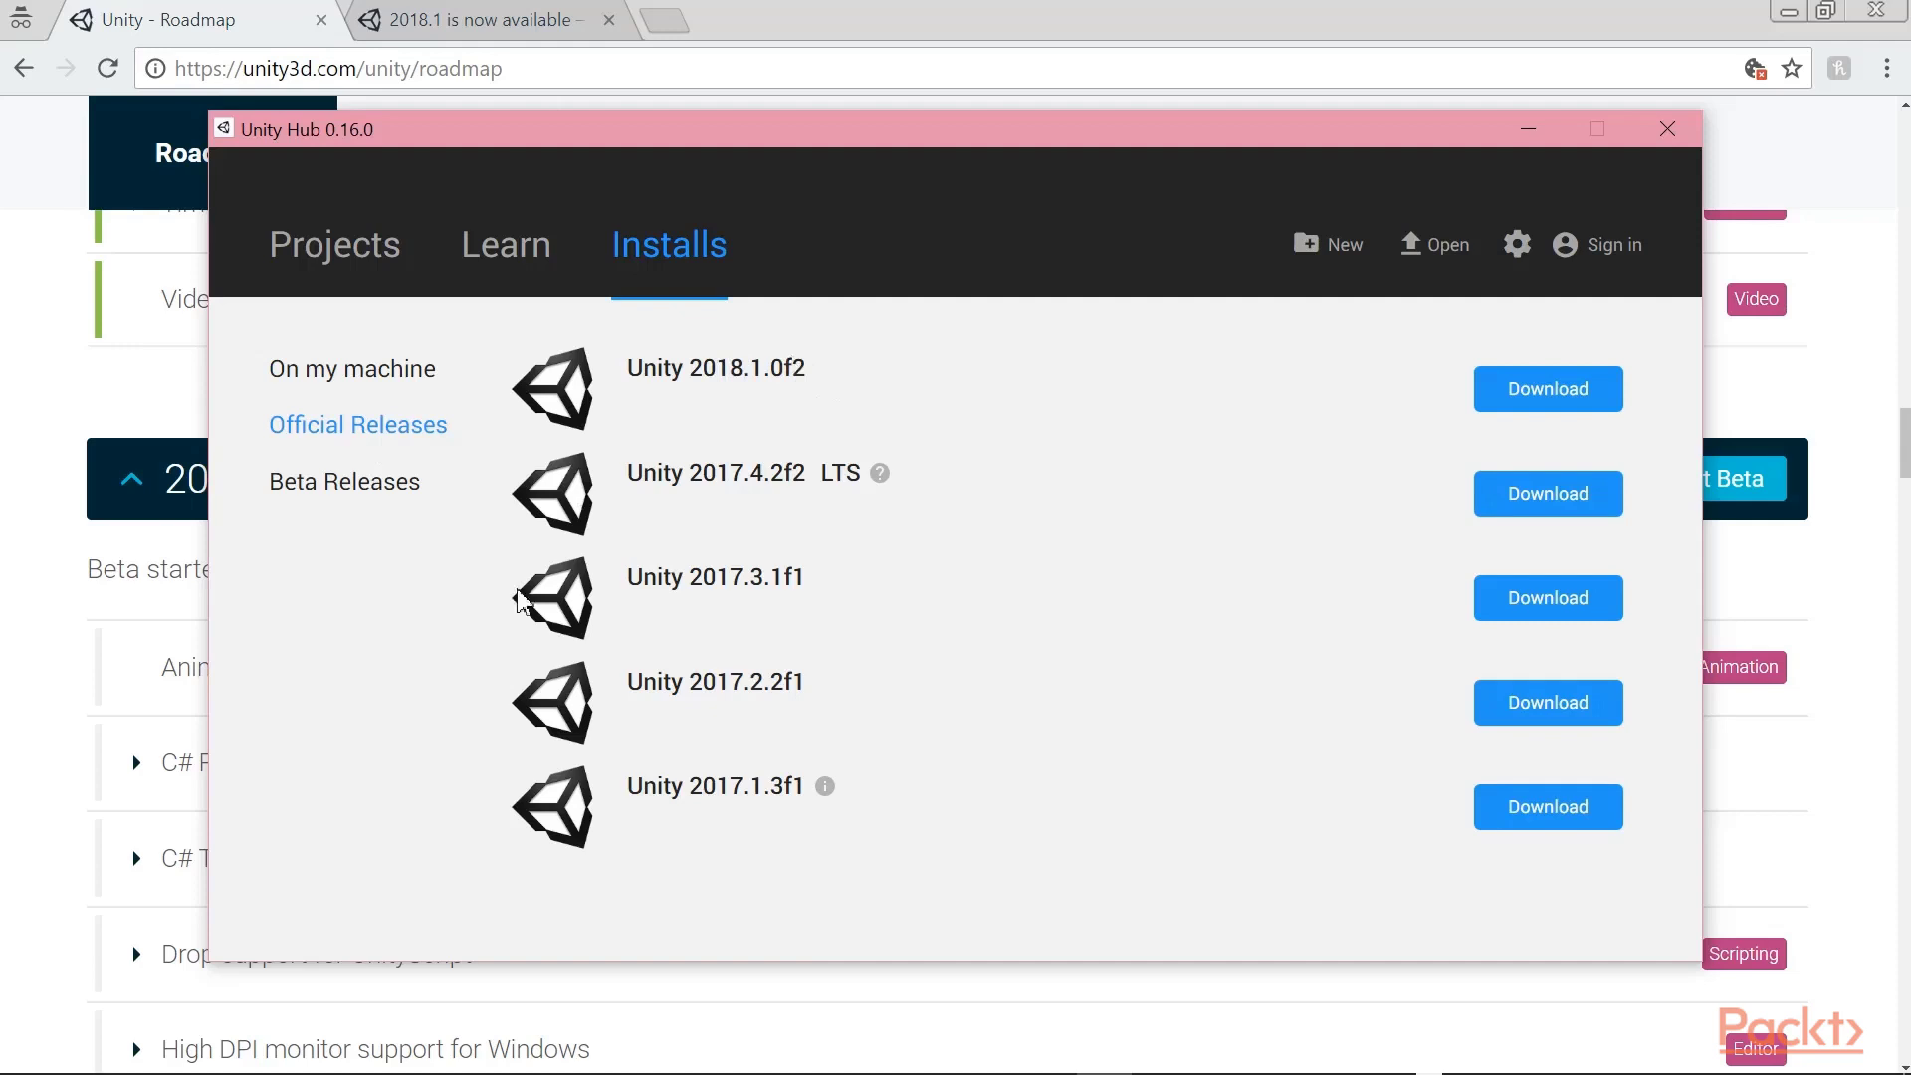
pyautogui.click(352, 488)
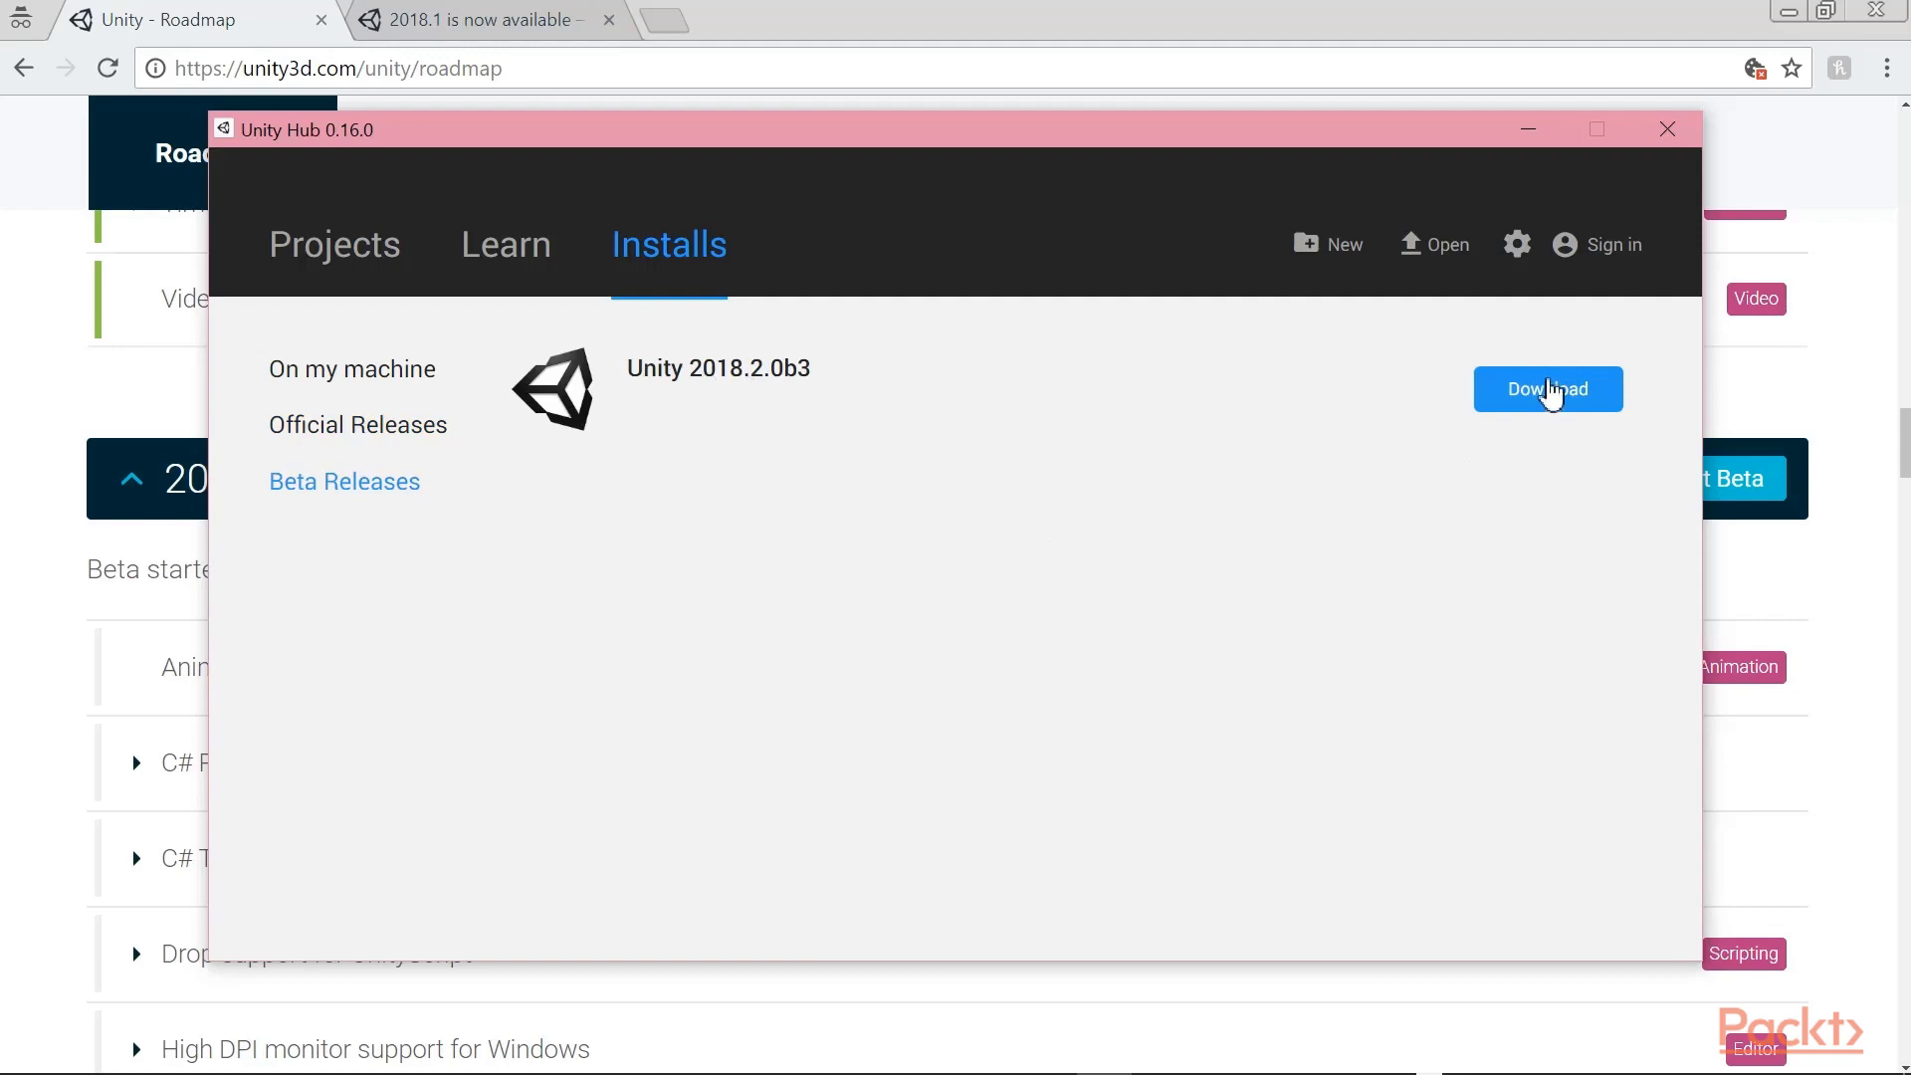
pyautogui.click(1550, 393)
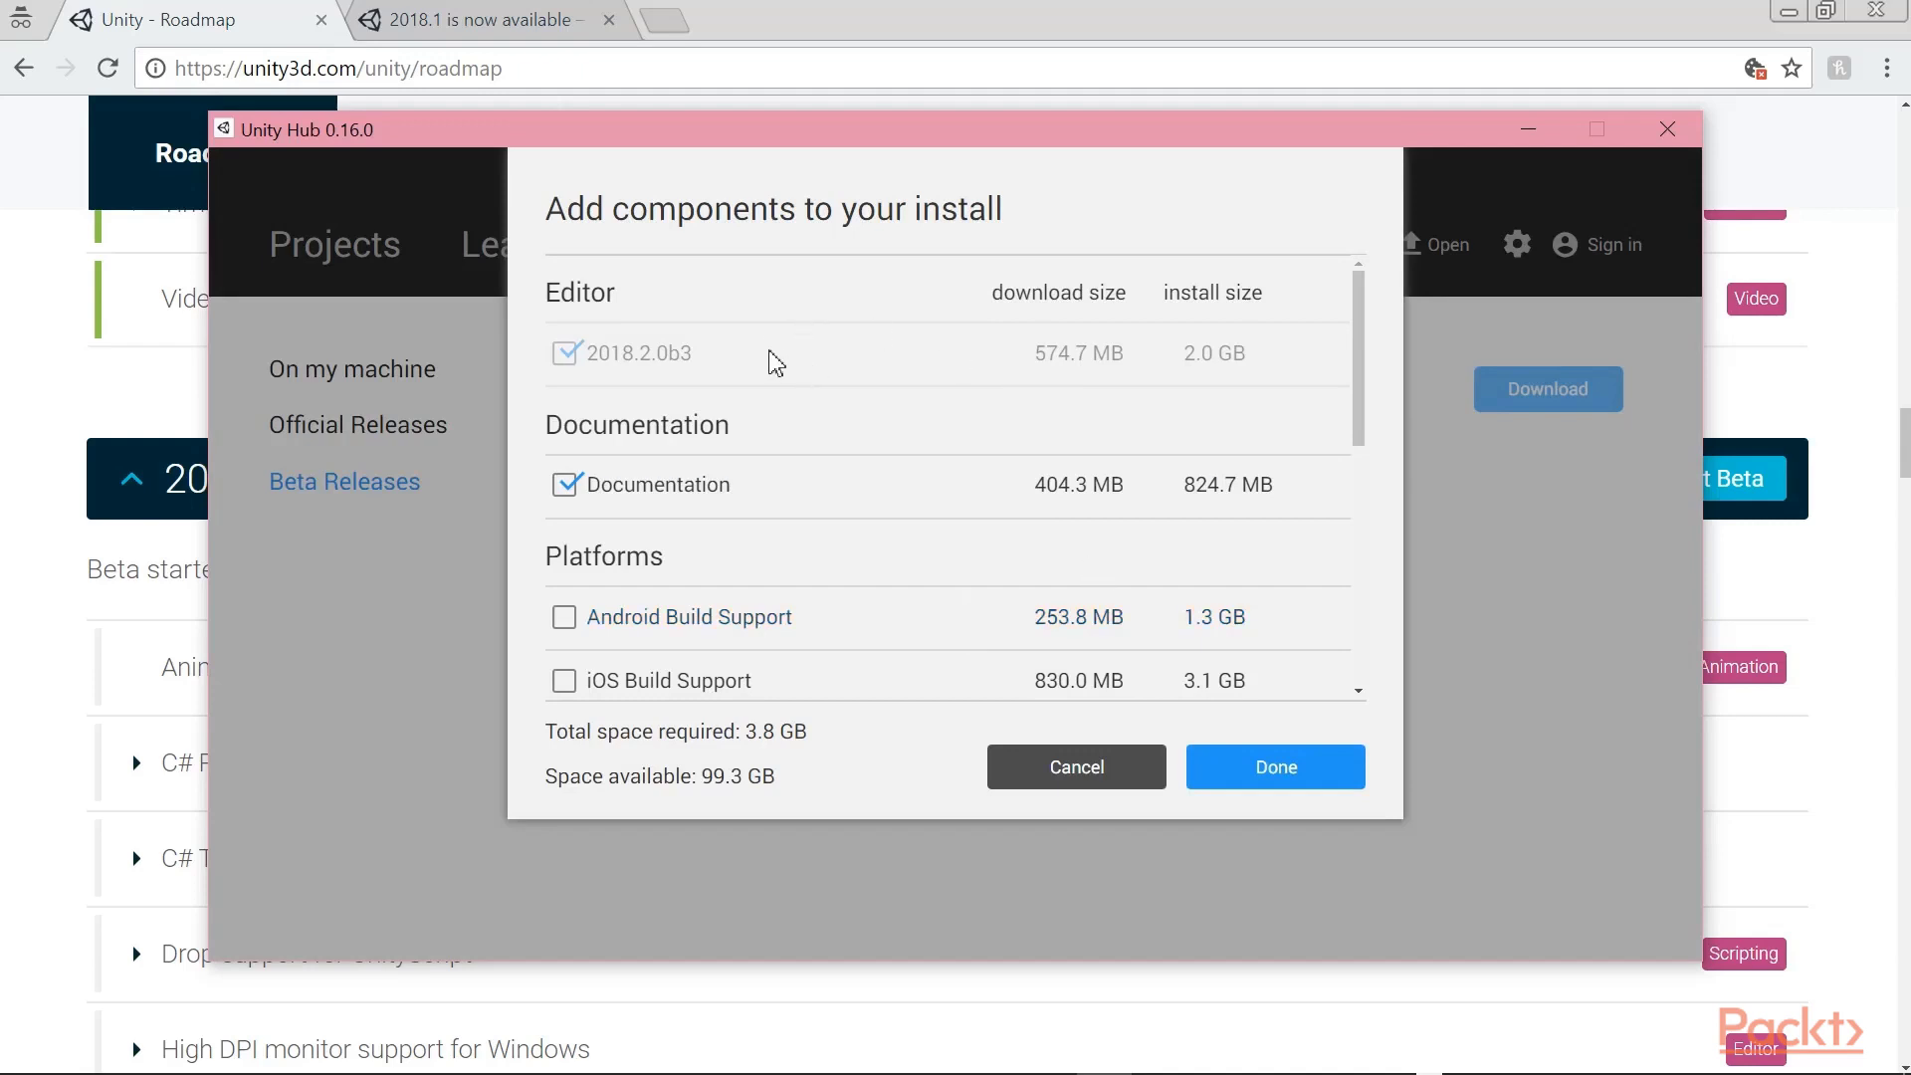
# Review the component list and confirm the 2018.2.0b3 install with Documentation checked.
pyautogui.scroll(-6, 775, 363)
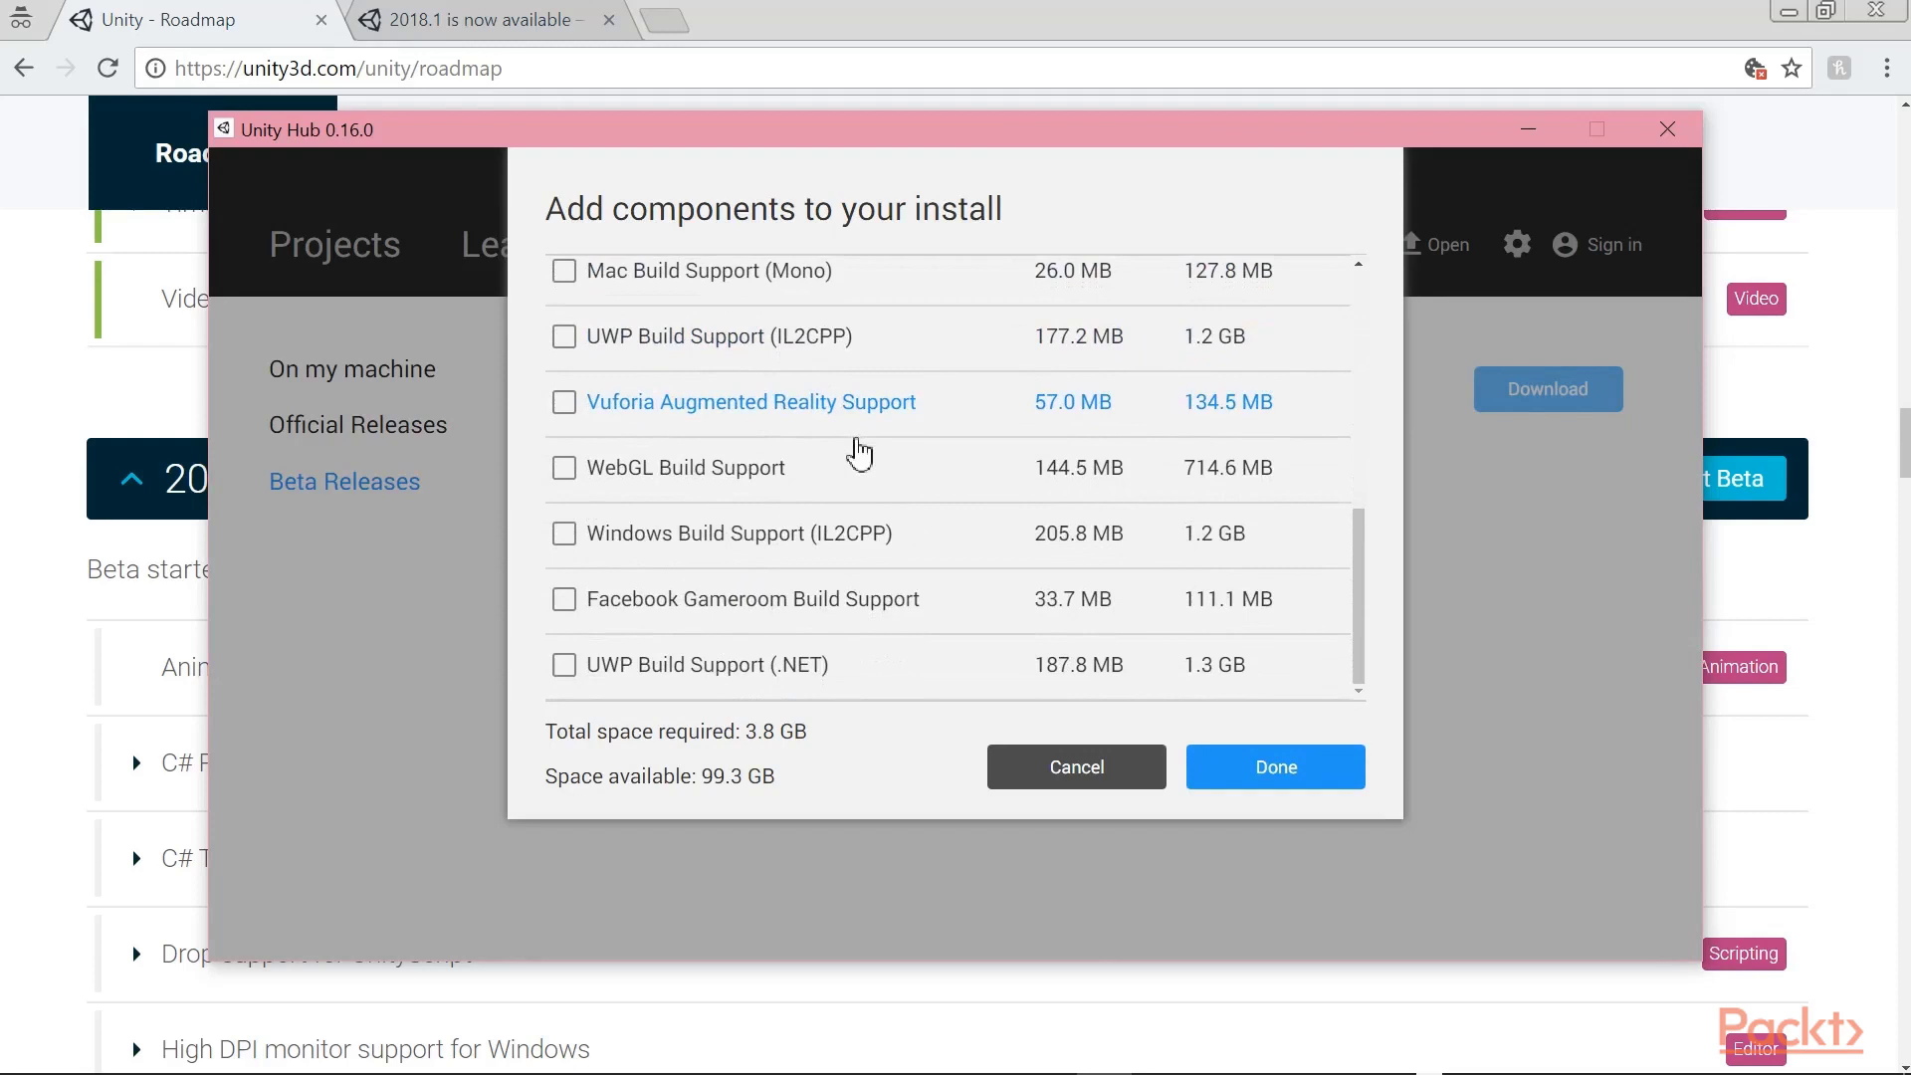
pyautogui.scroll(3, 842, 667)
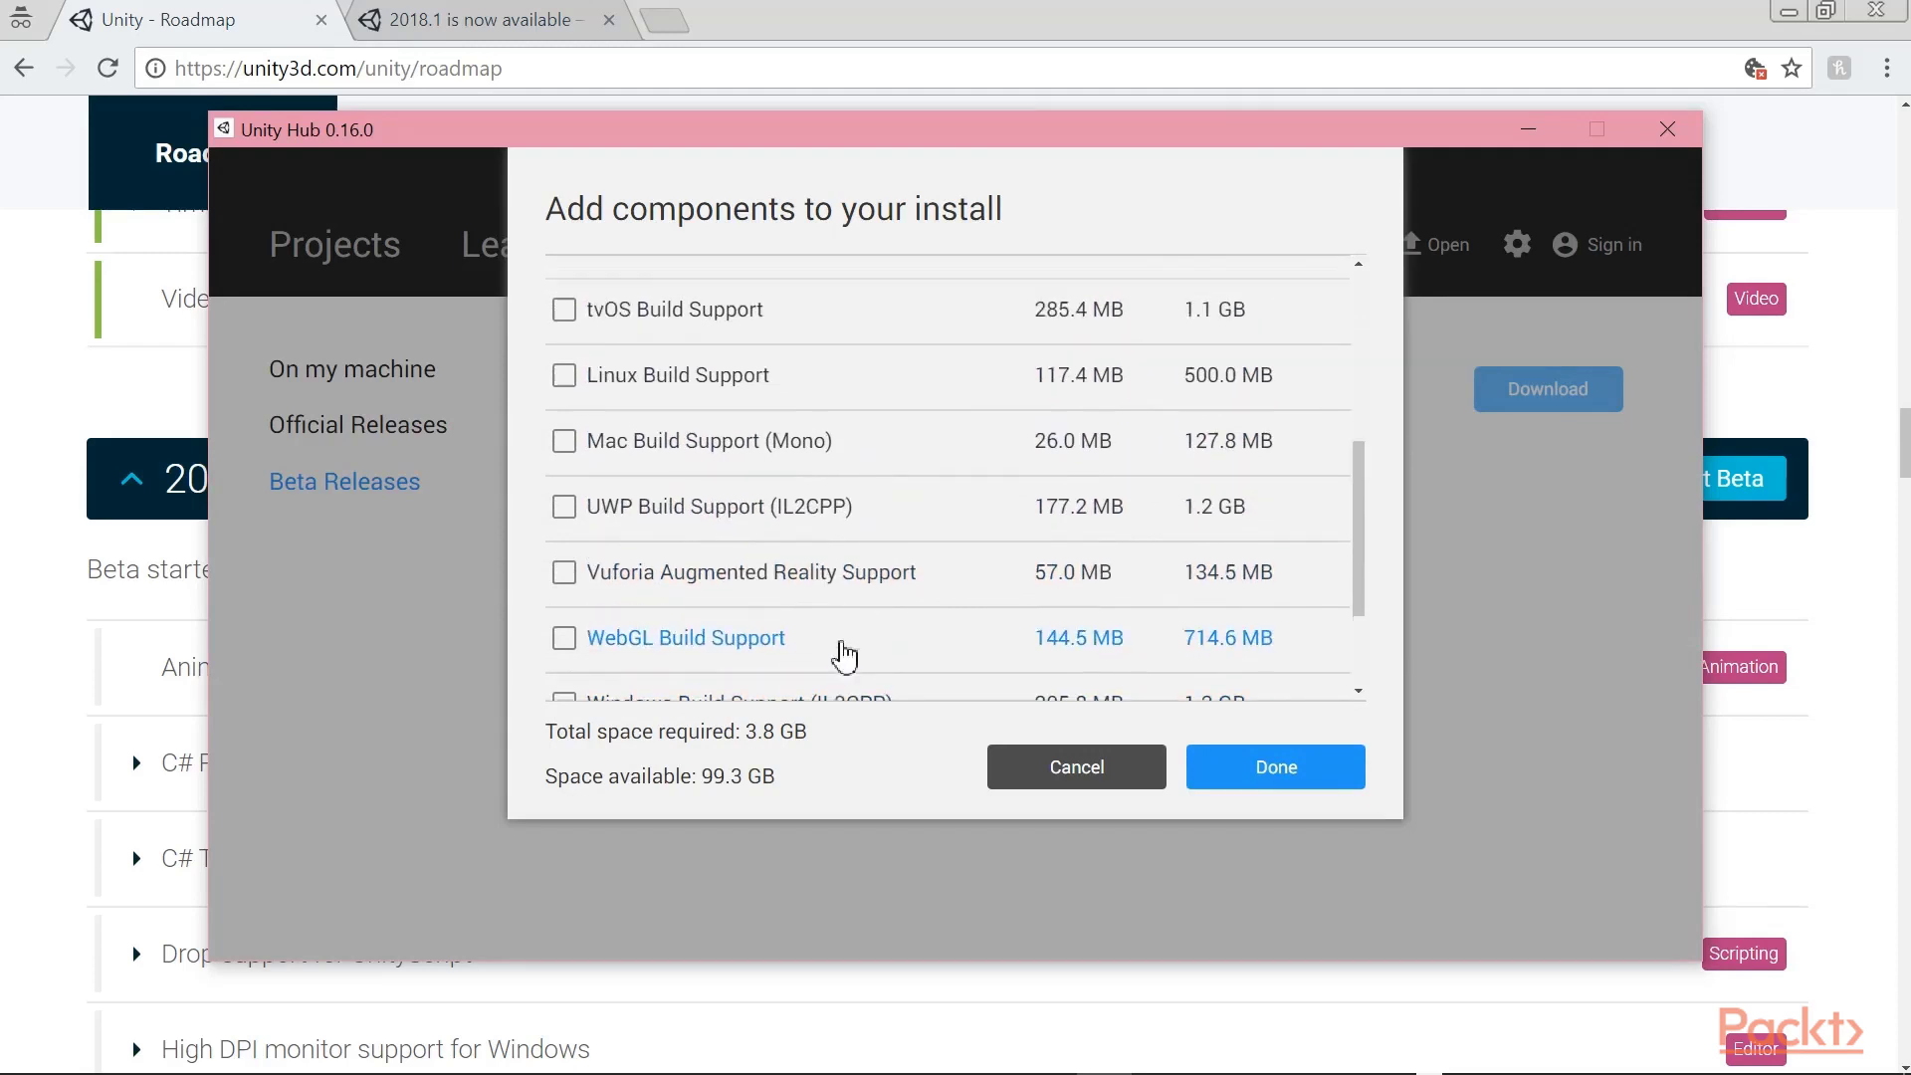
pyautogui.scroll(3, 844, 655)
pyautogui.scroll(2, 827, 631)
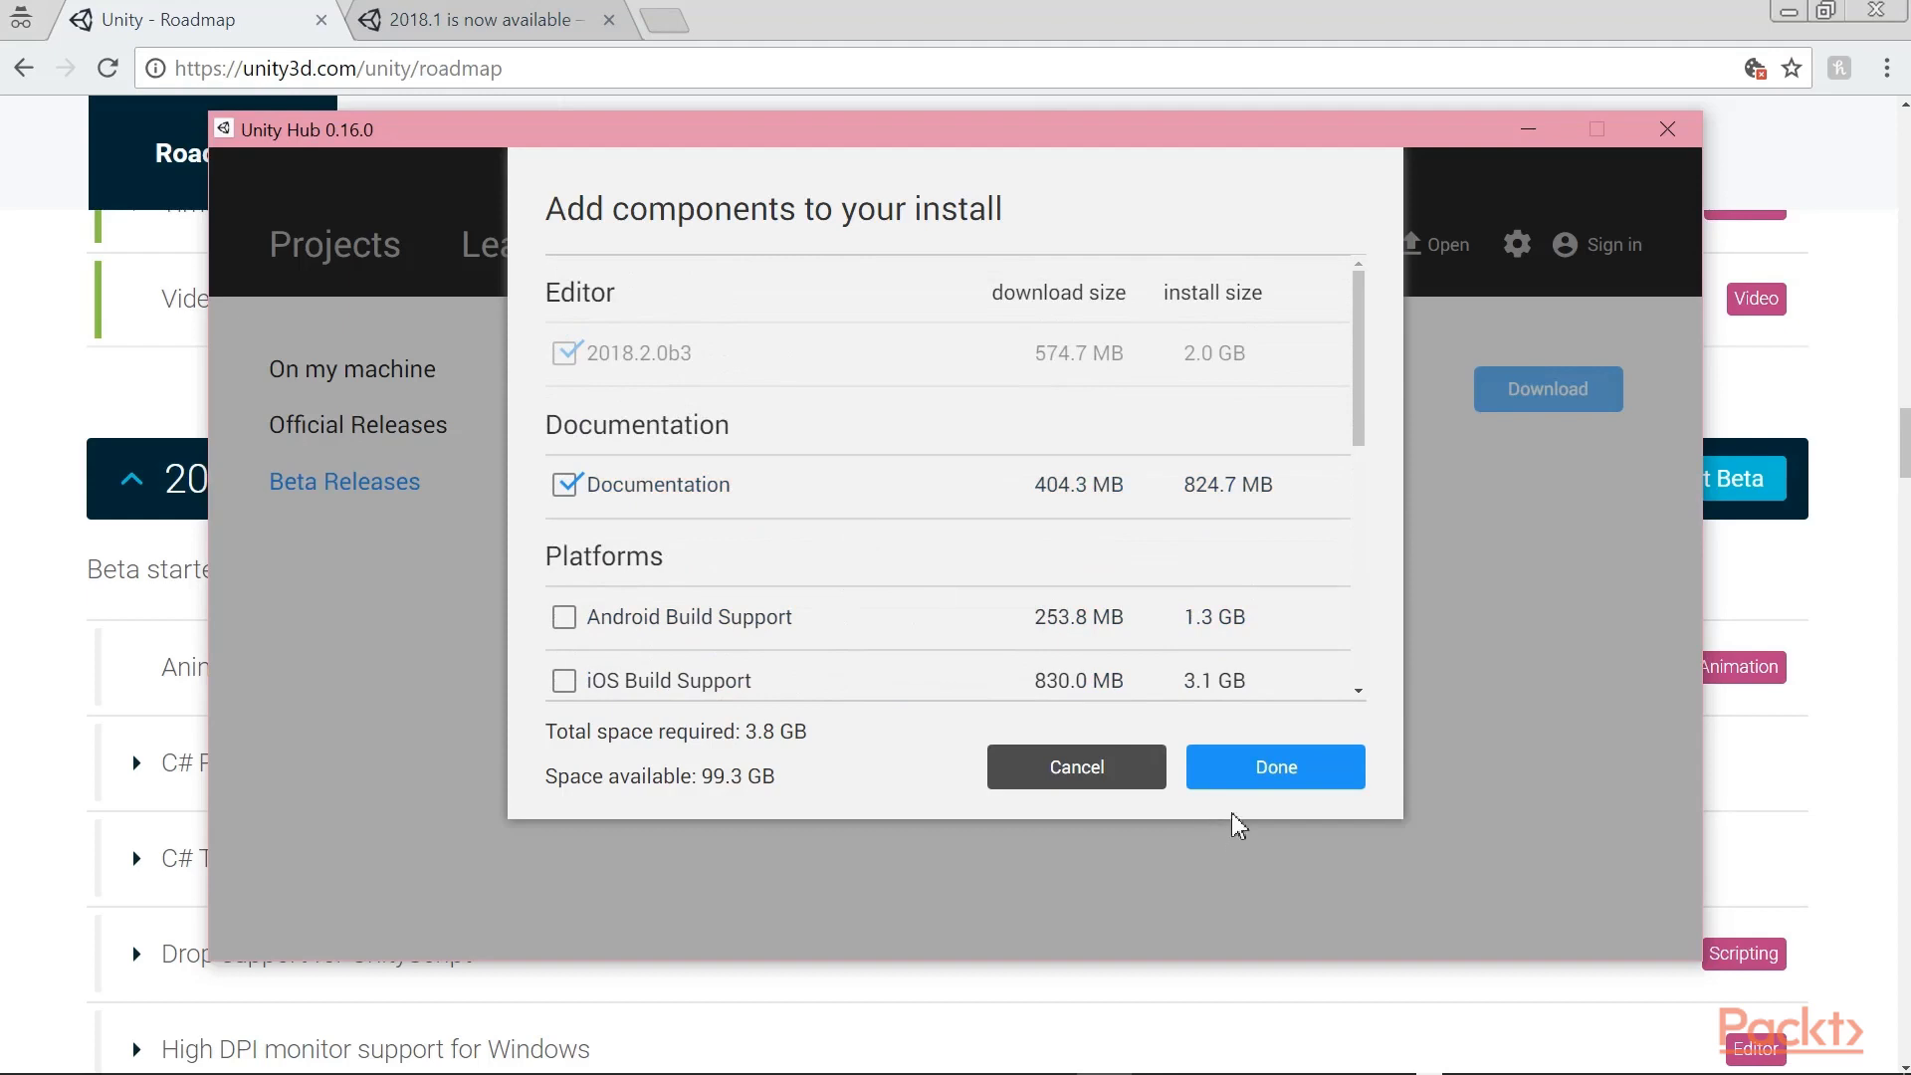
pyautogui.click(1266, 782)
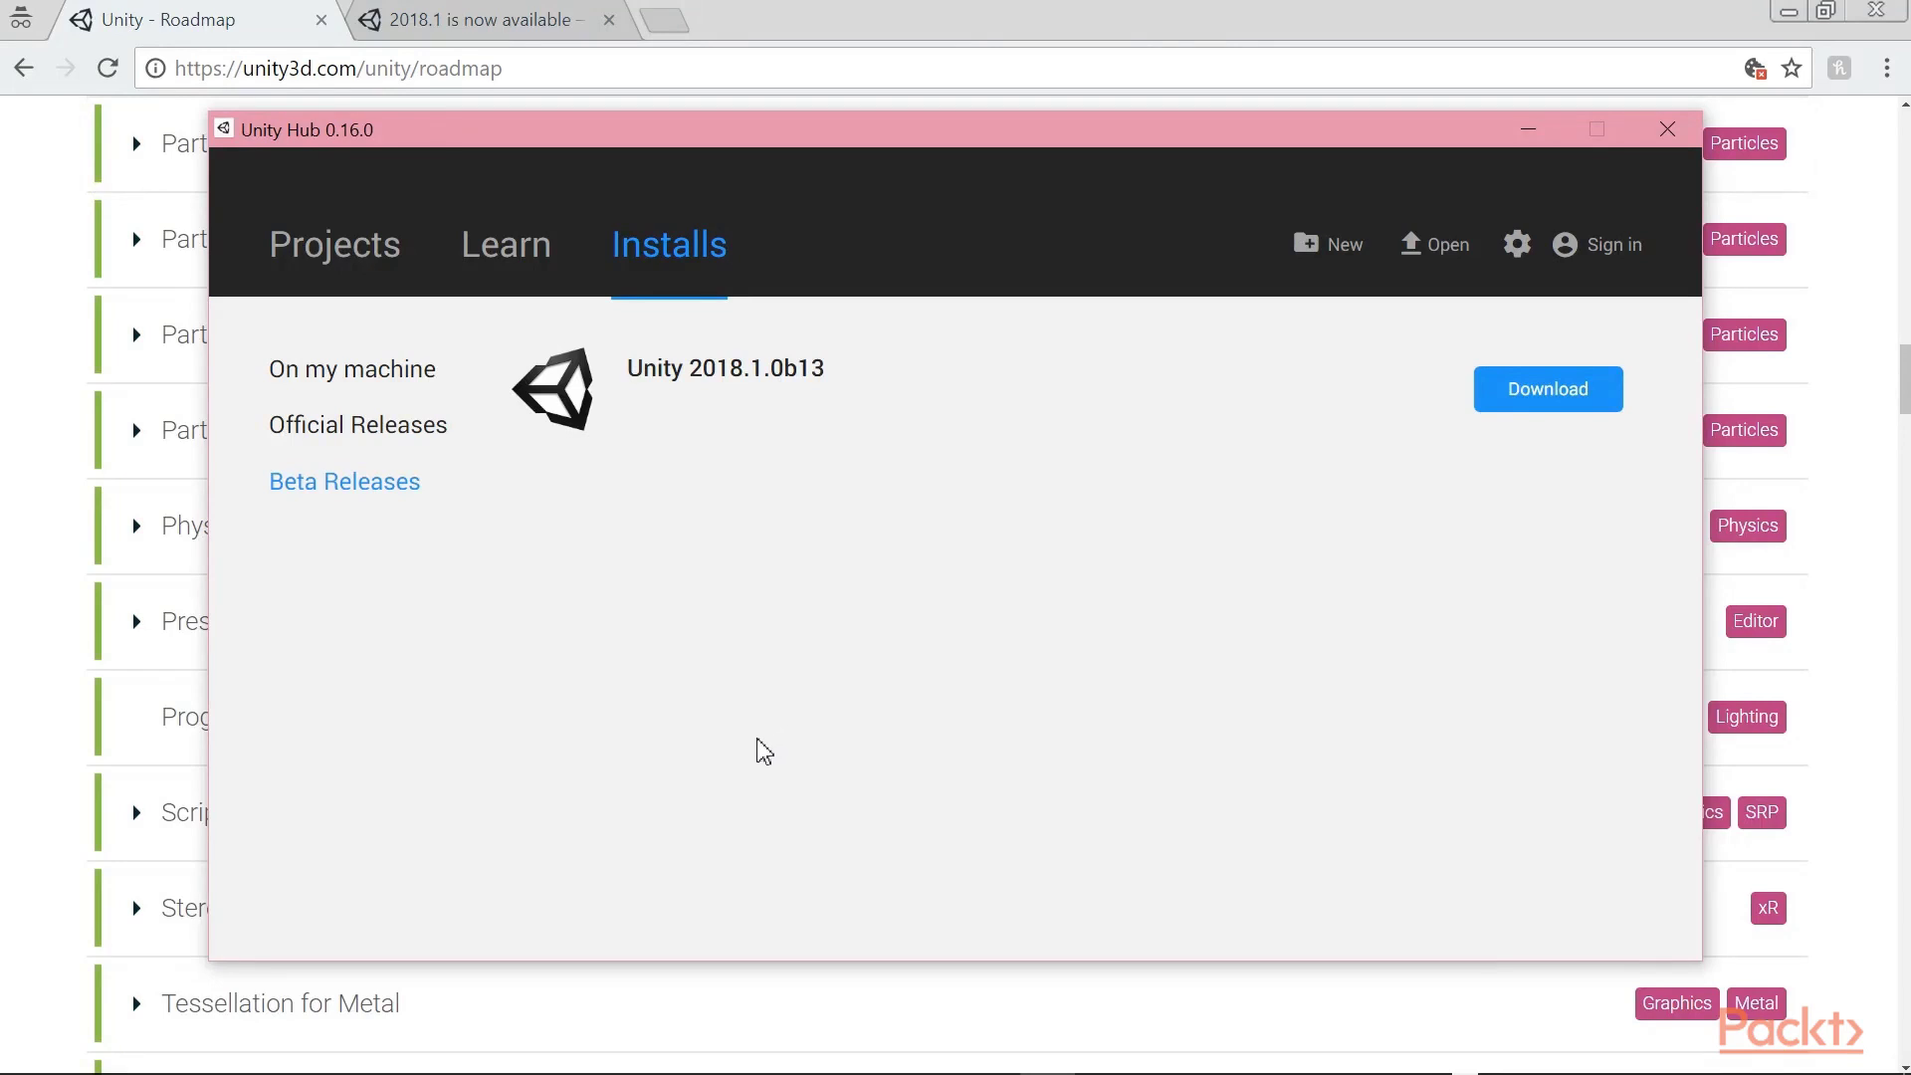
# Set the local 2018.2.0b3 install as the preferred editor and return to Projects.
pyautogui.click(401, 375)
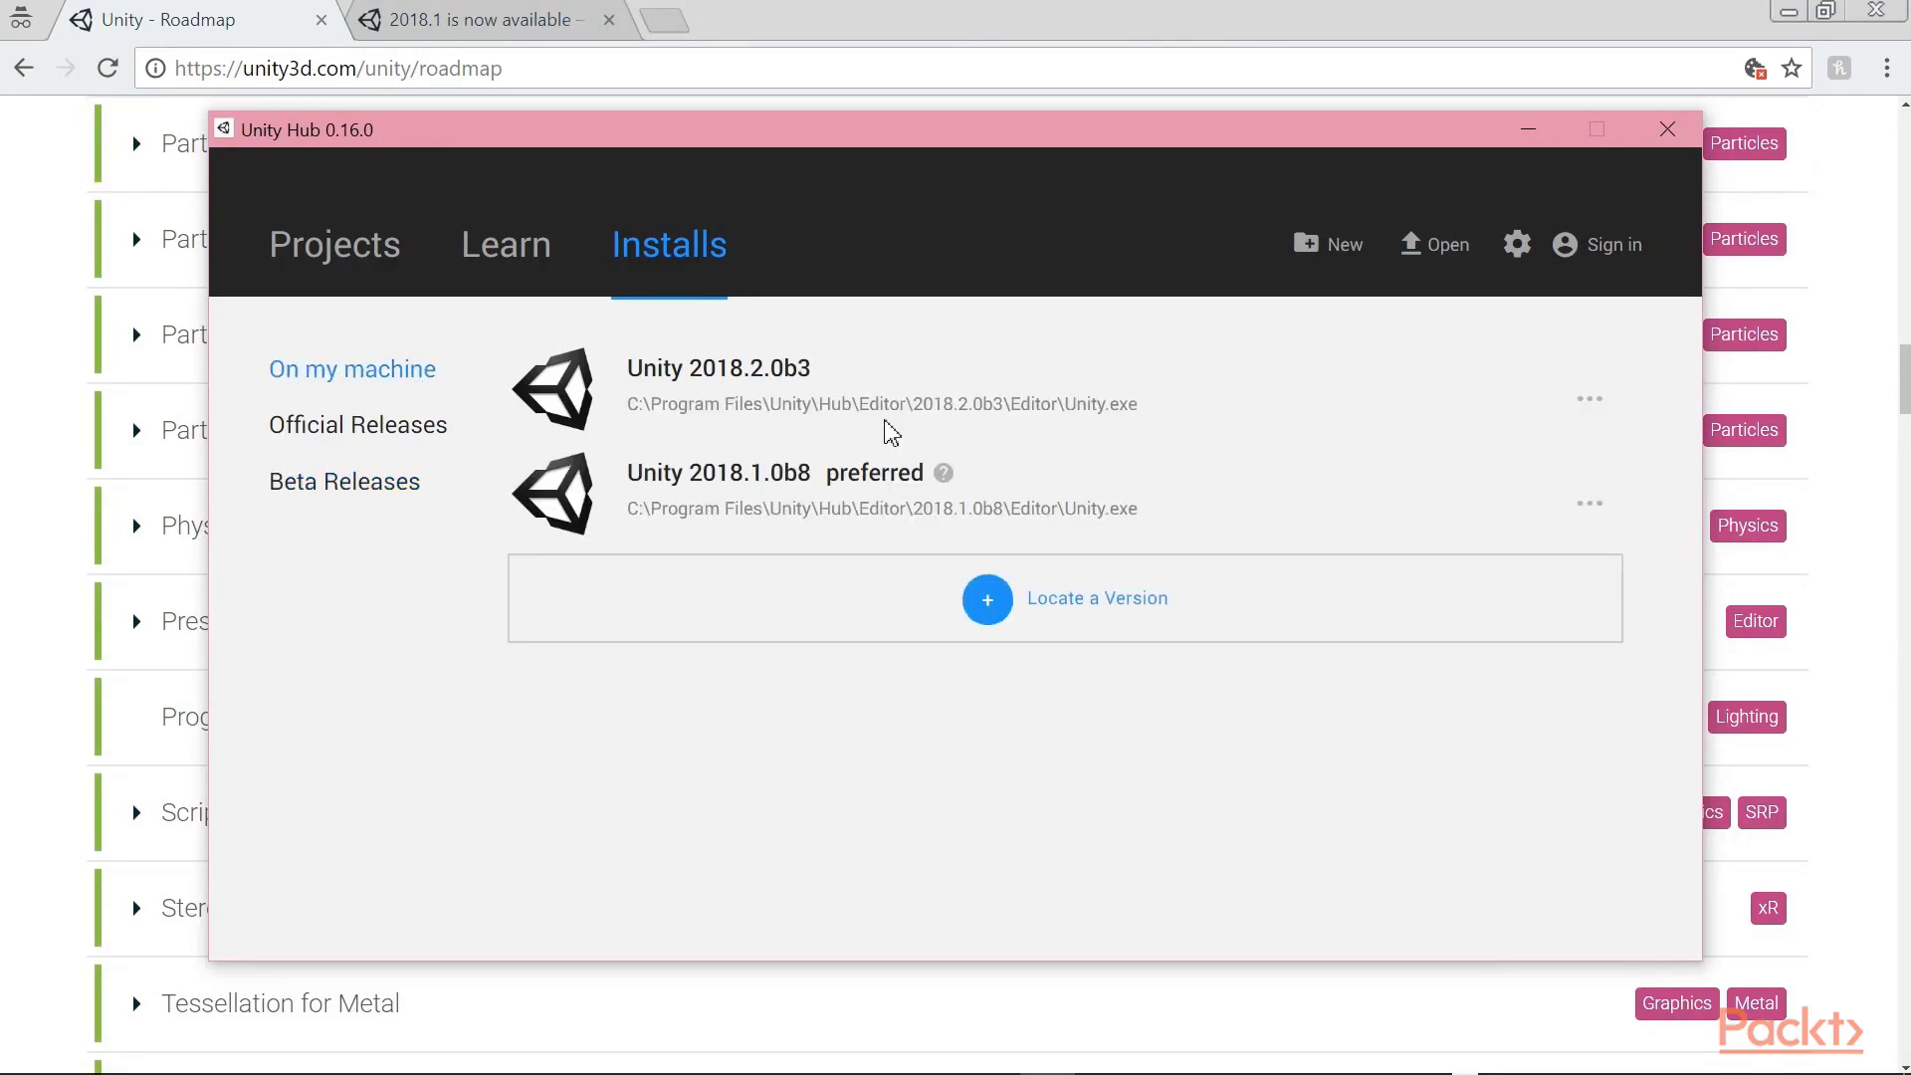
pyautogui.click(1592, 399)
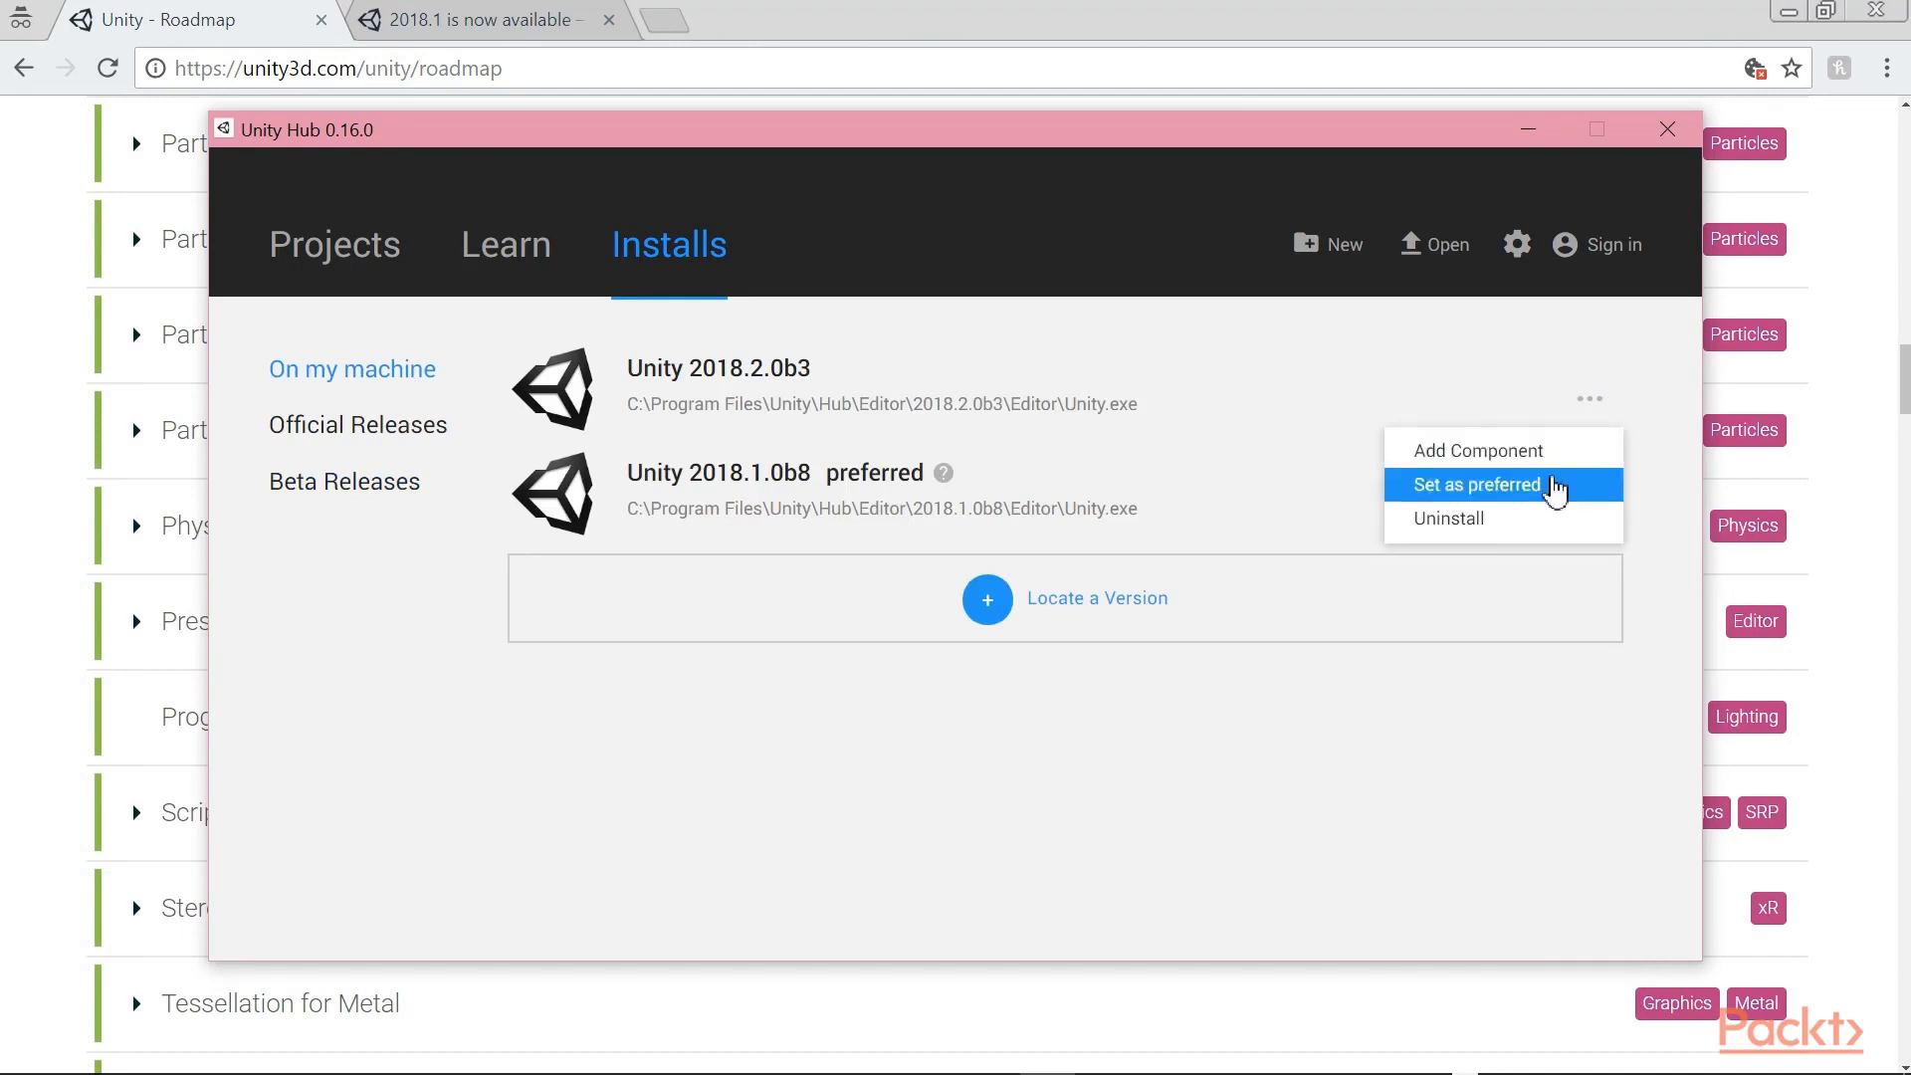
pyautogui.click(1556, 486)
pyautogui.click(351, 269)
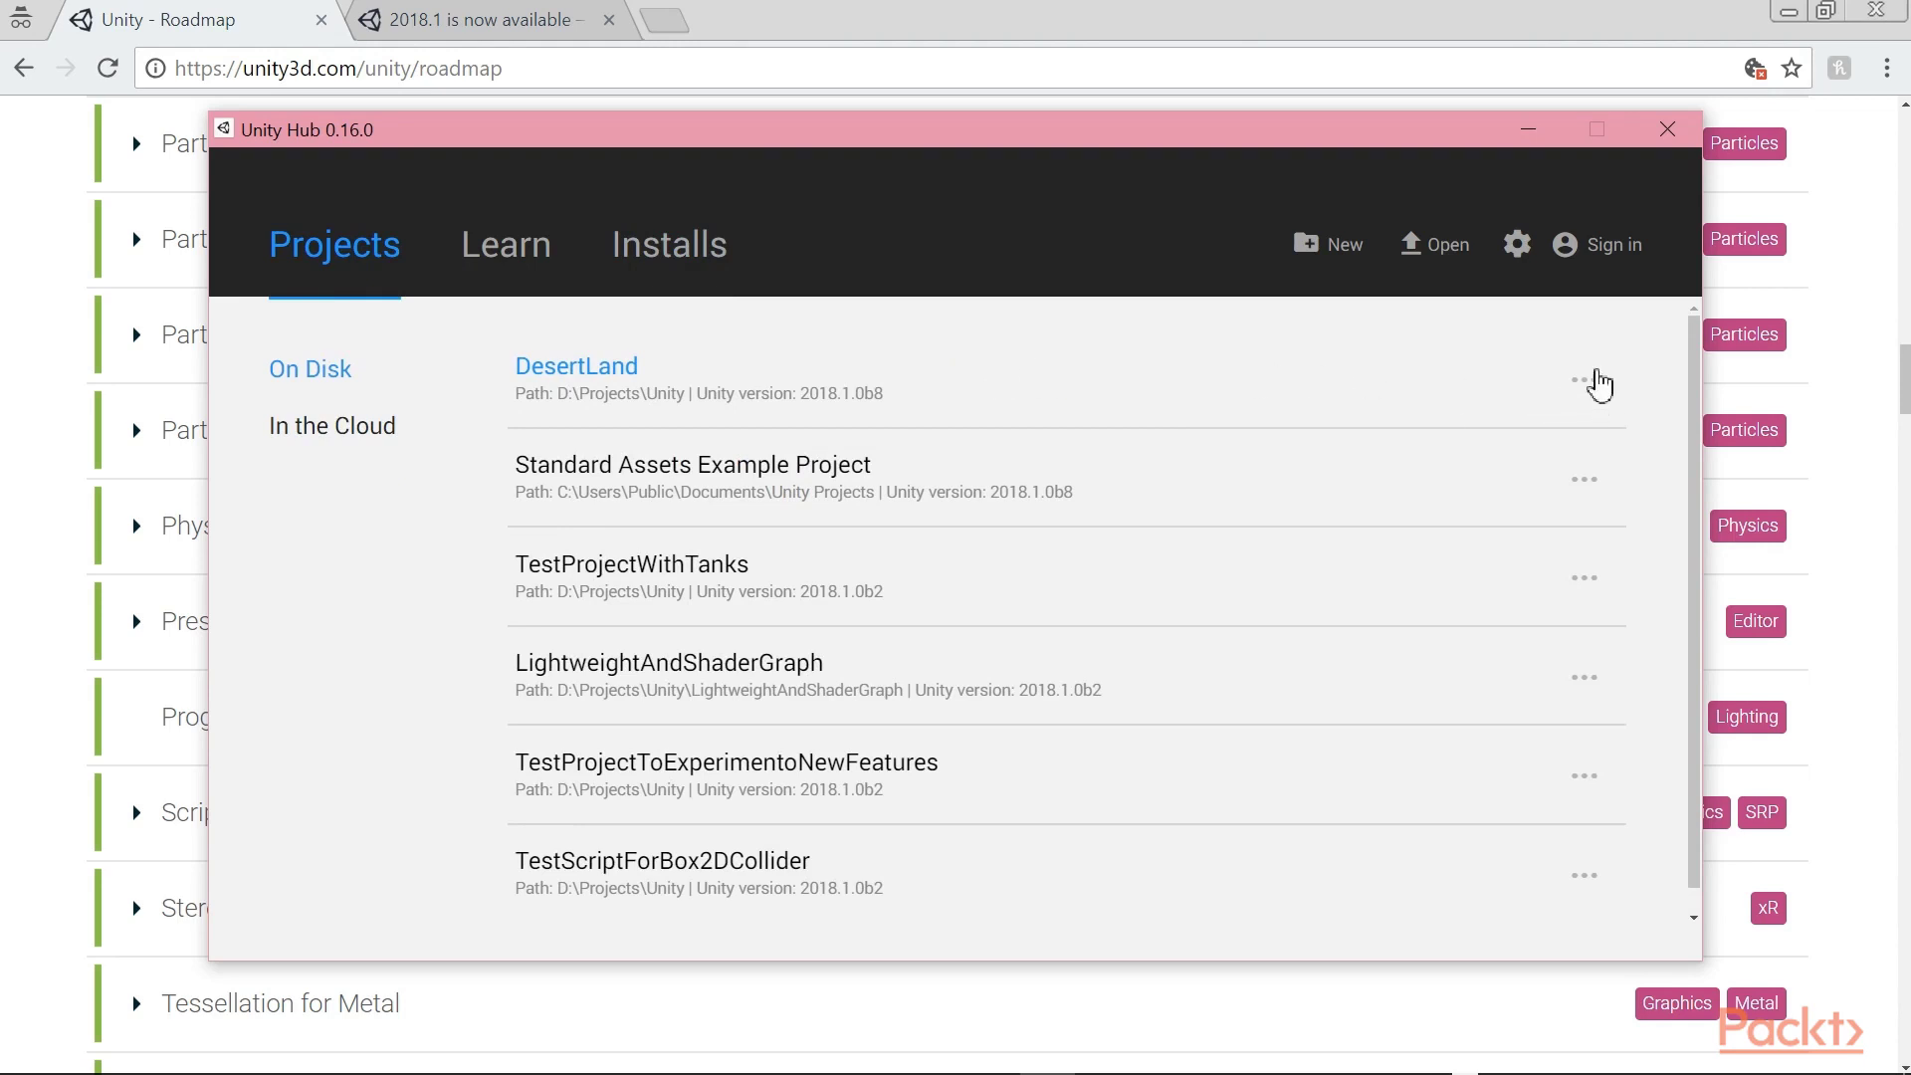
# Advanced-open DesertLand with Unity Version set to 2018.2.0b3 - preferred.
pyautogui.click(1592, 383)
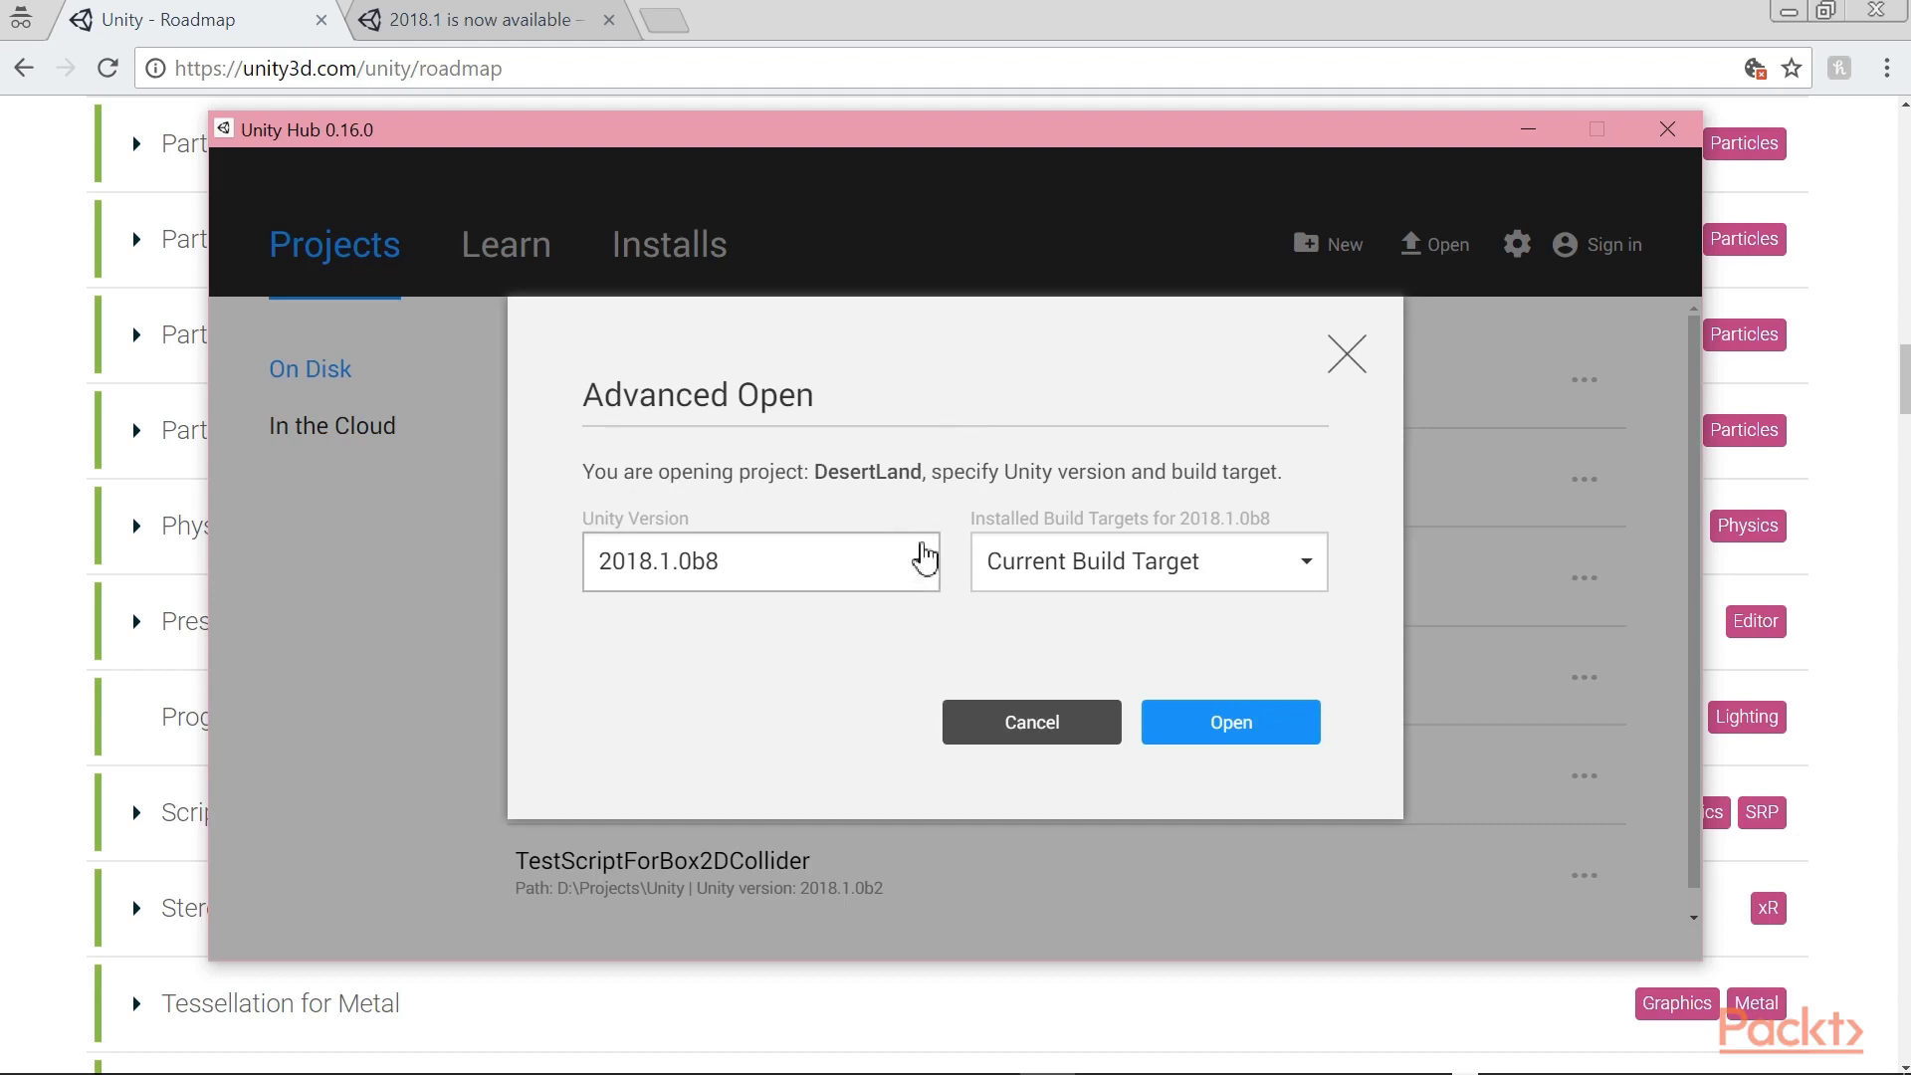
pyautogui.click(921, 563)
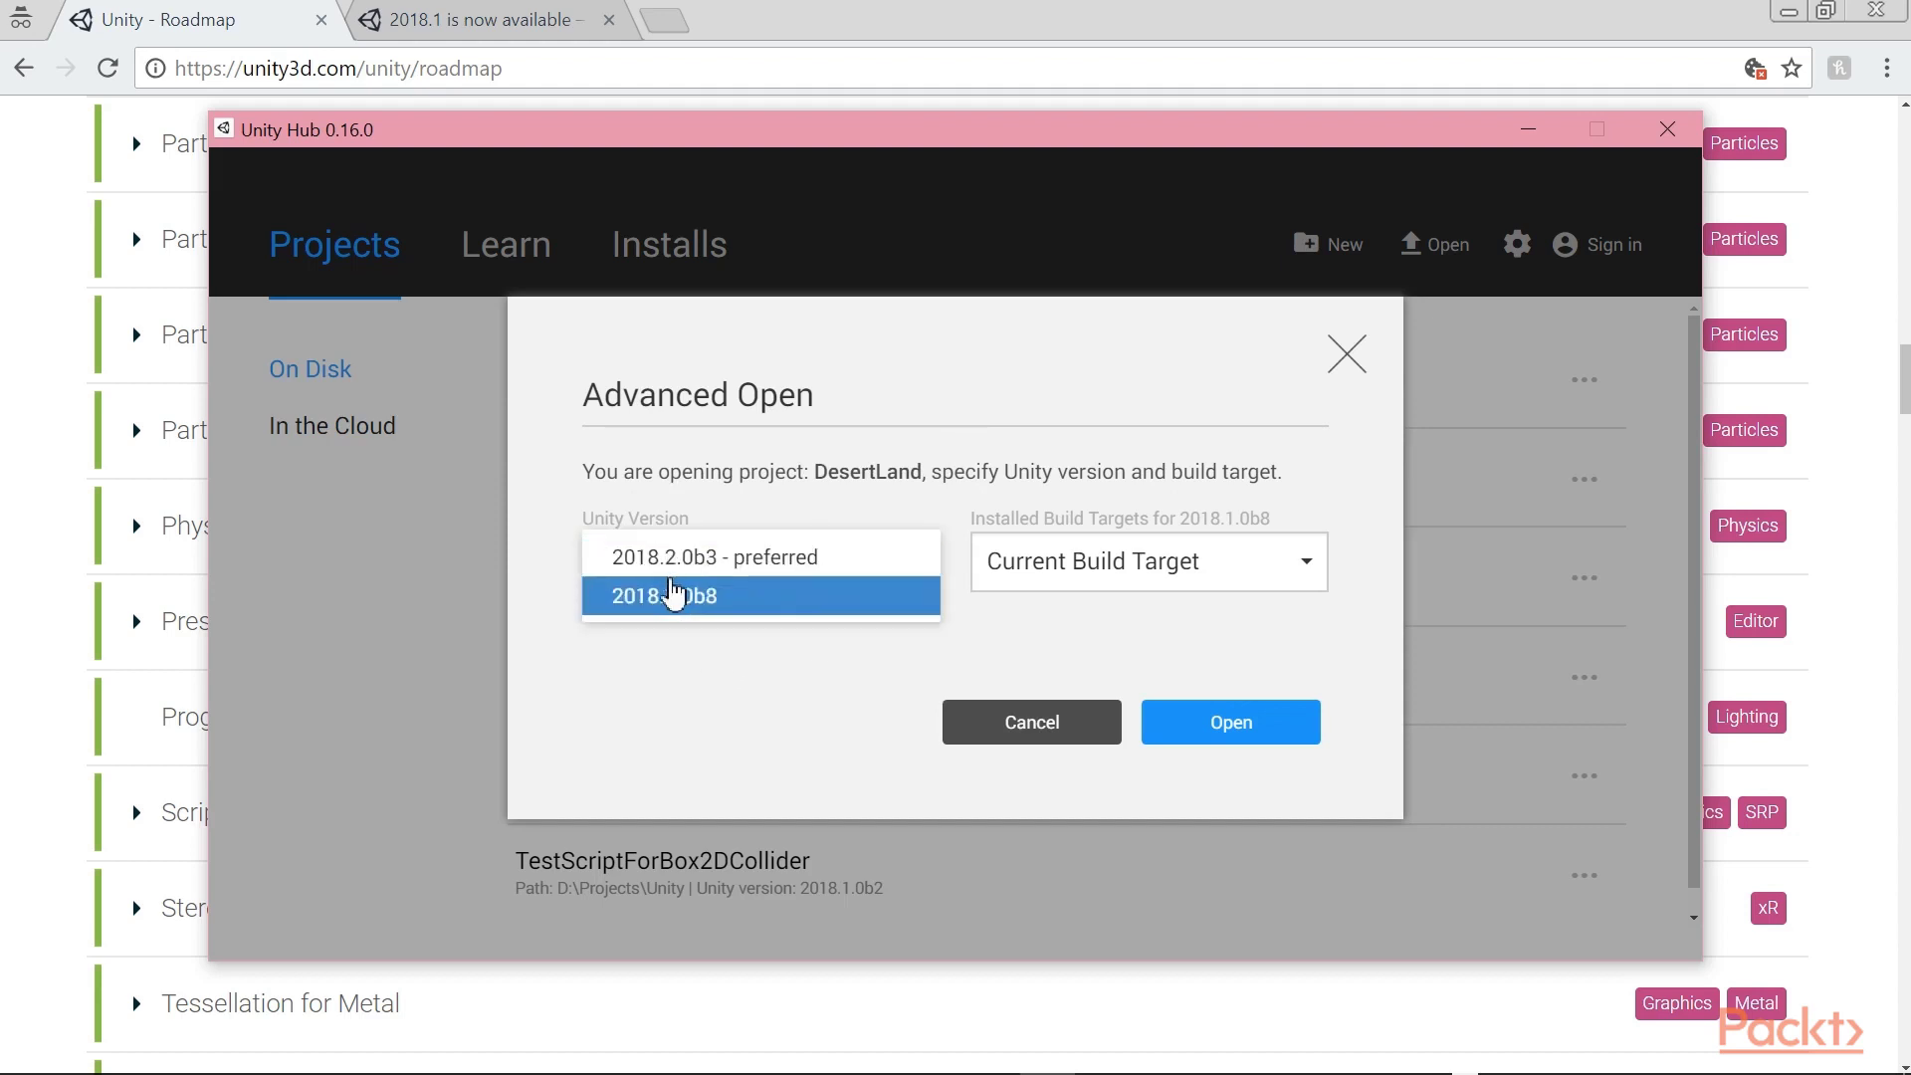
pyautogui.click(670, 561)
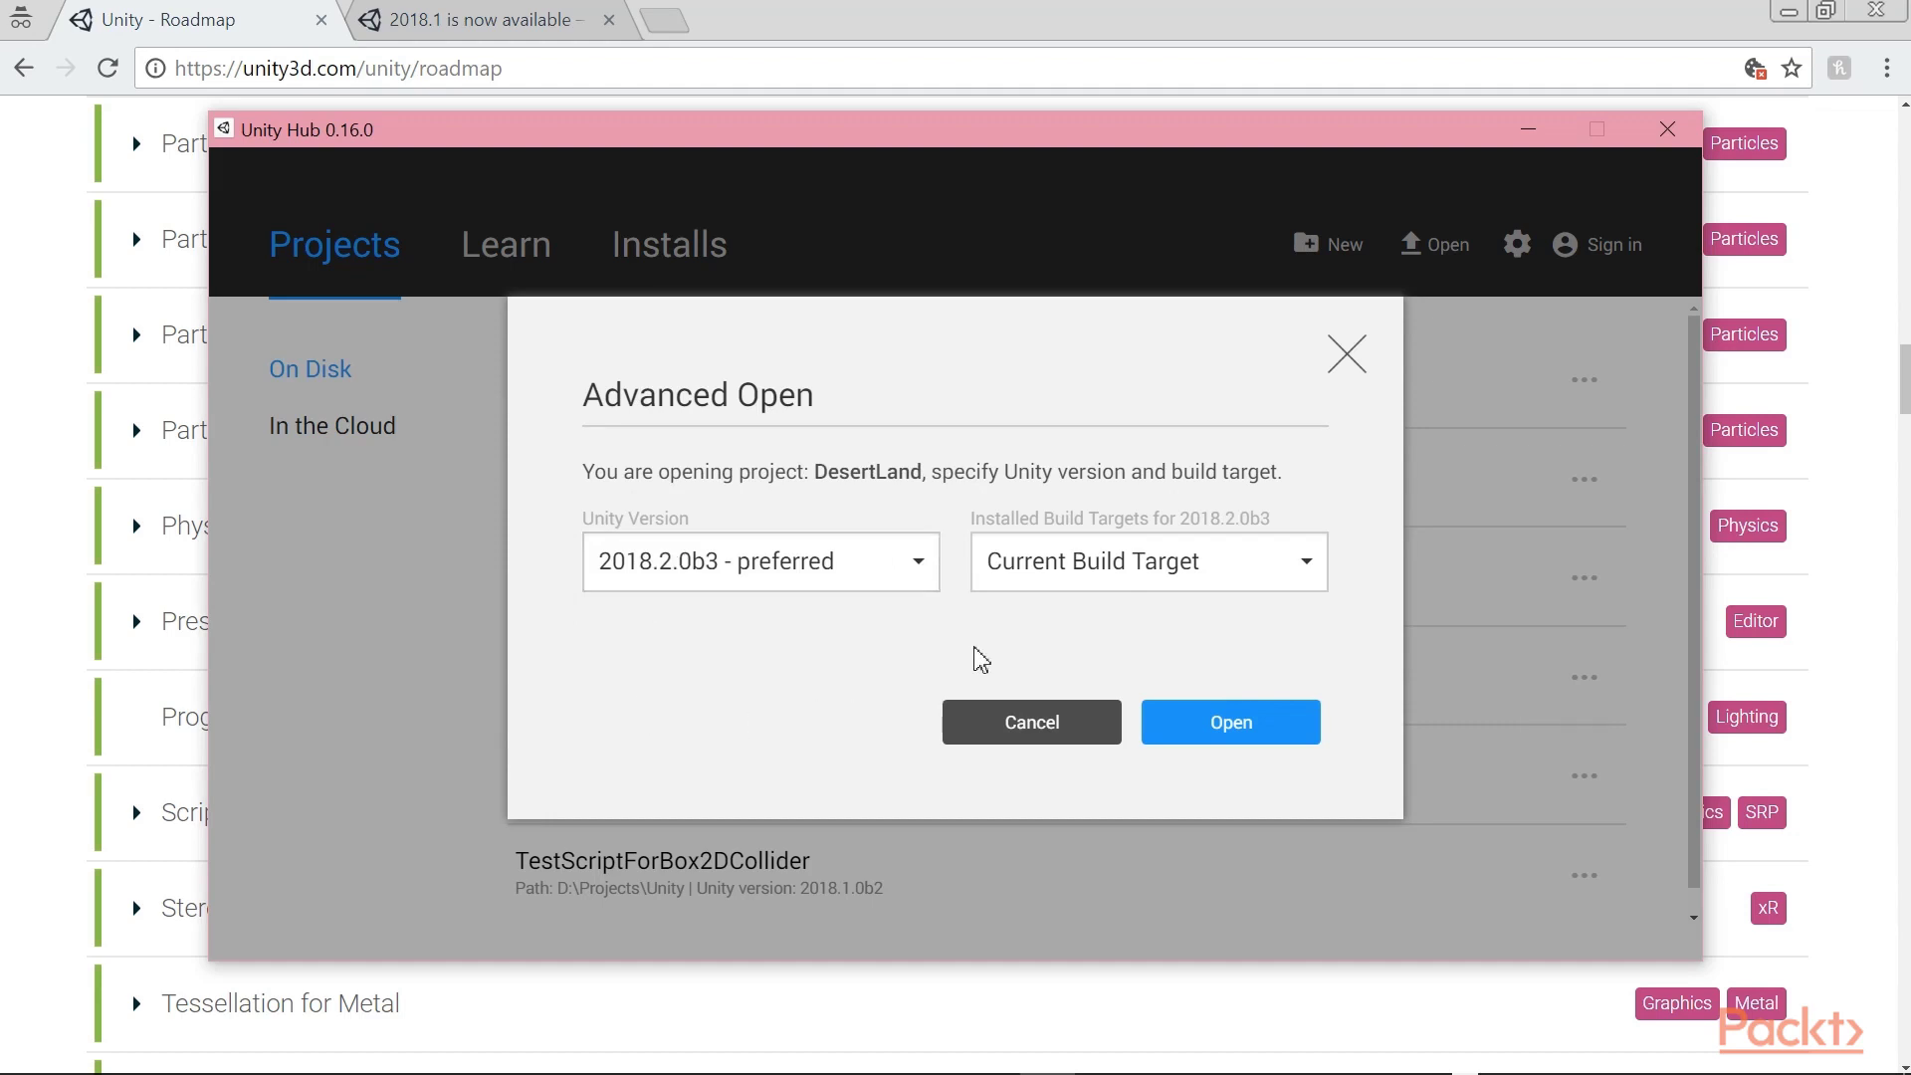
pyautogui.click(1233, 722)
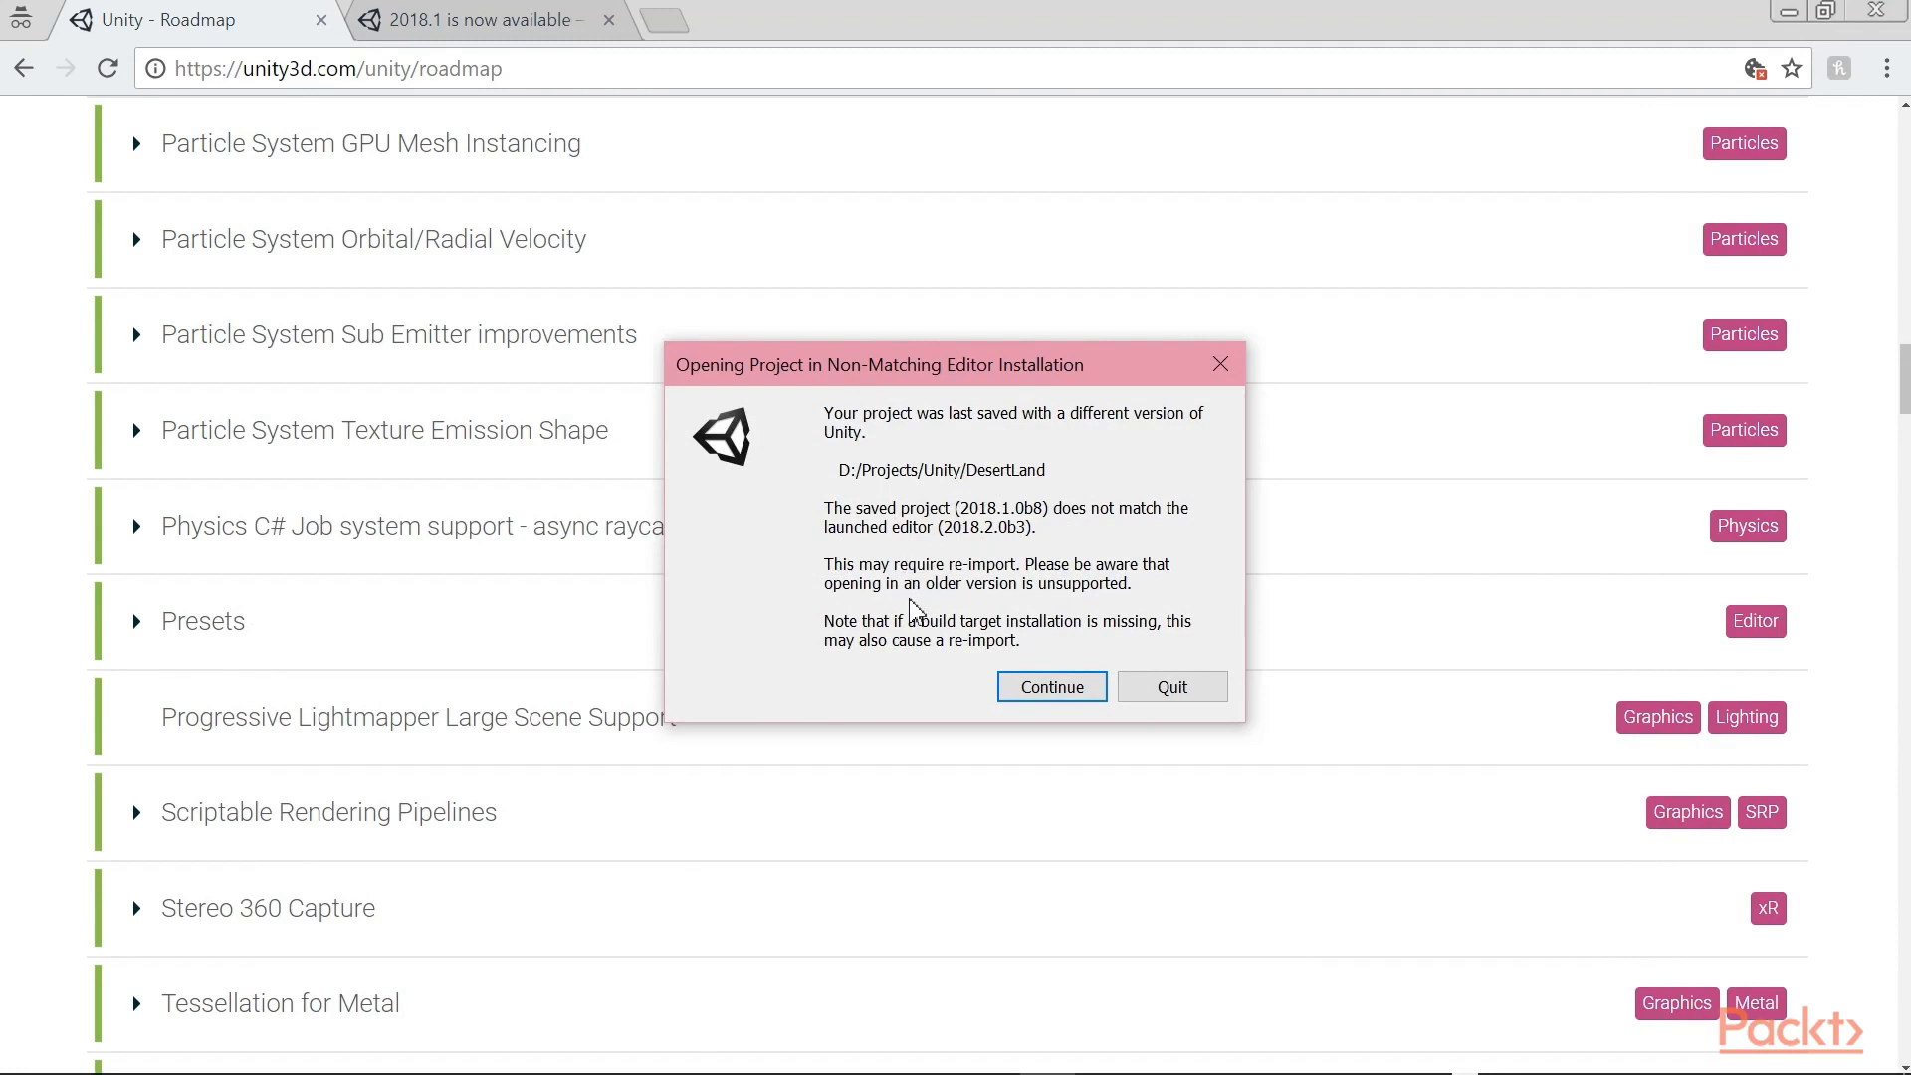
# Continue past the non-matching editor warning and acknowledge the manifest relocation.
pyautogui.click(1029, 688)
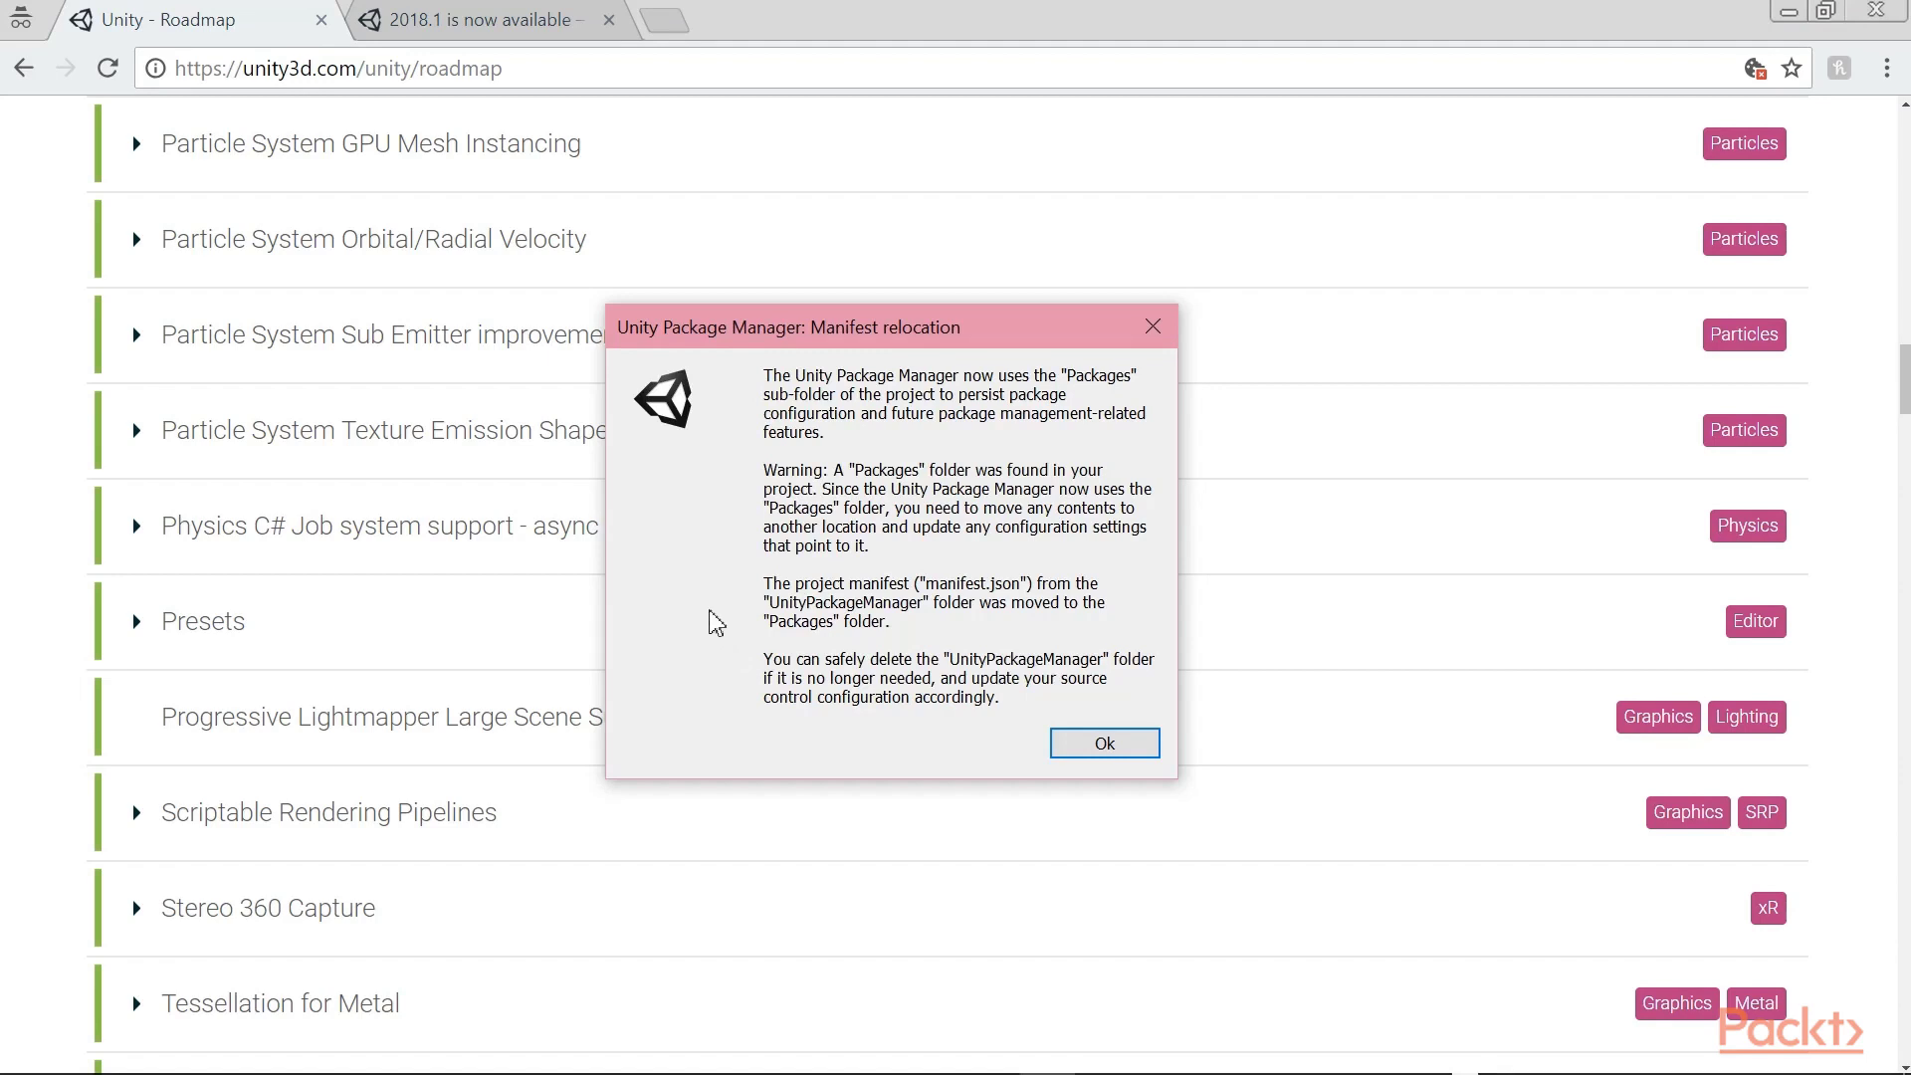
pyautogui.click(1111, 745)
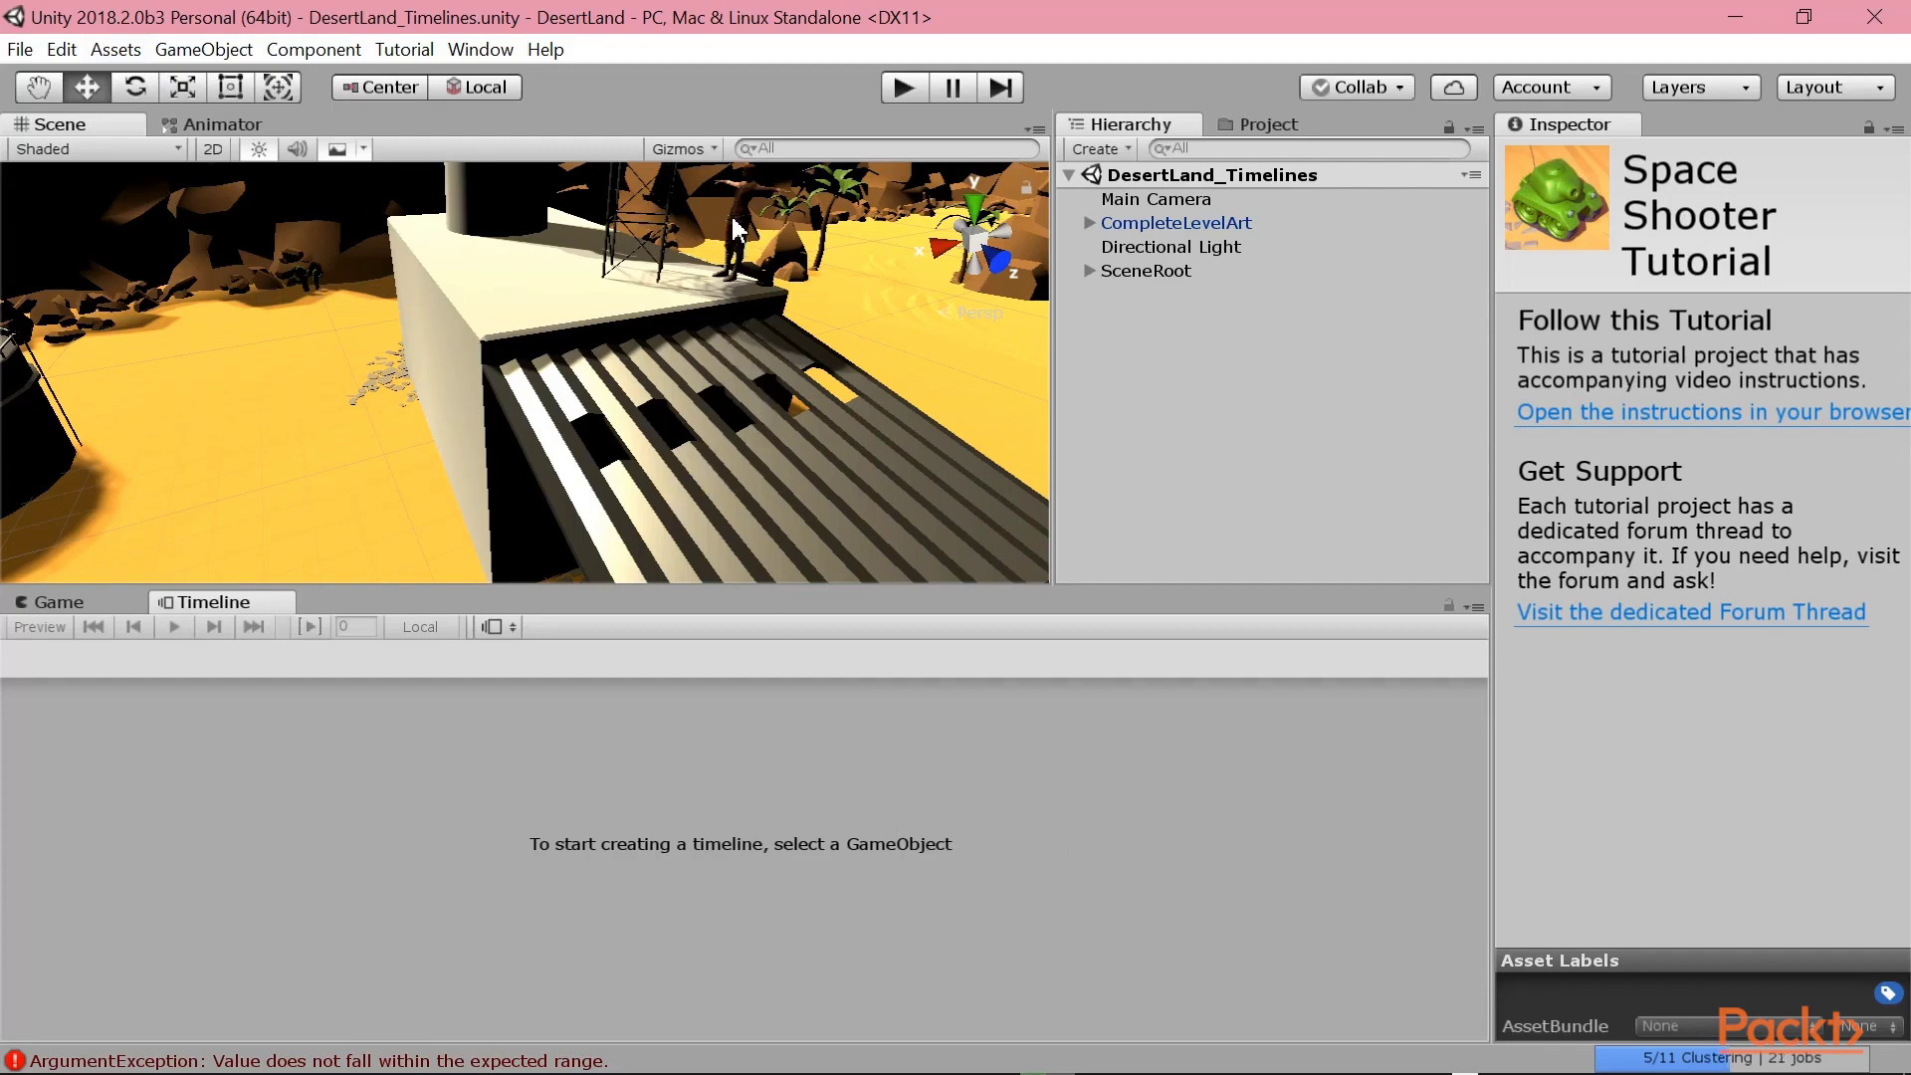
# Select Lola and scrub her ActionScene timeline from frame 0 to 140.
pyautogui.click(737, 257)
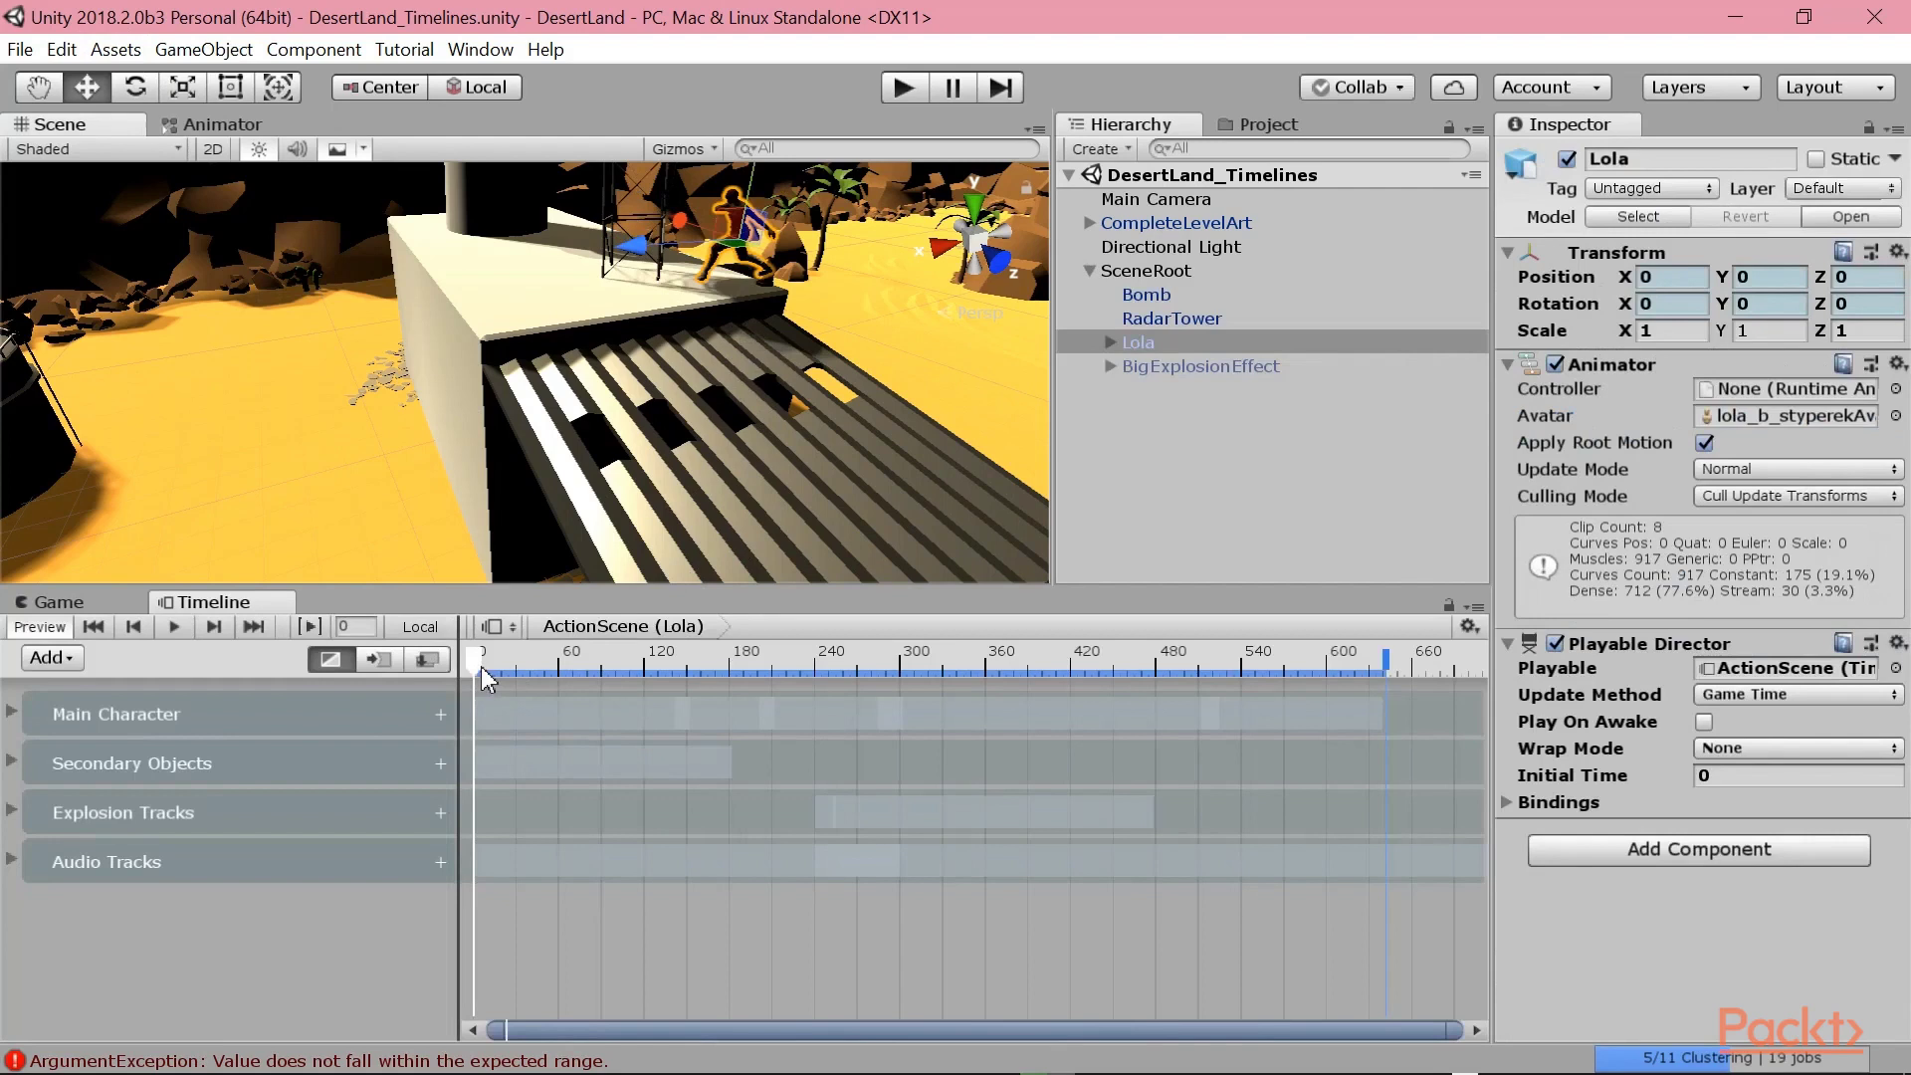
pyautogui.moveTo(477, 669); pyautogui.dragTo(677, 642)
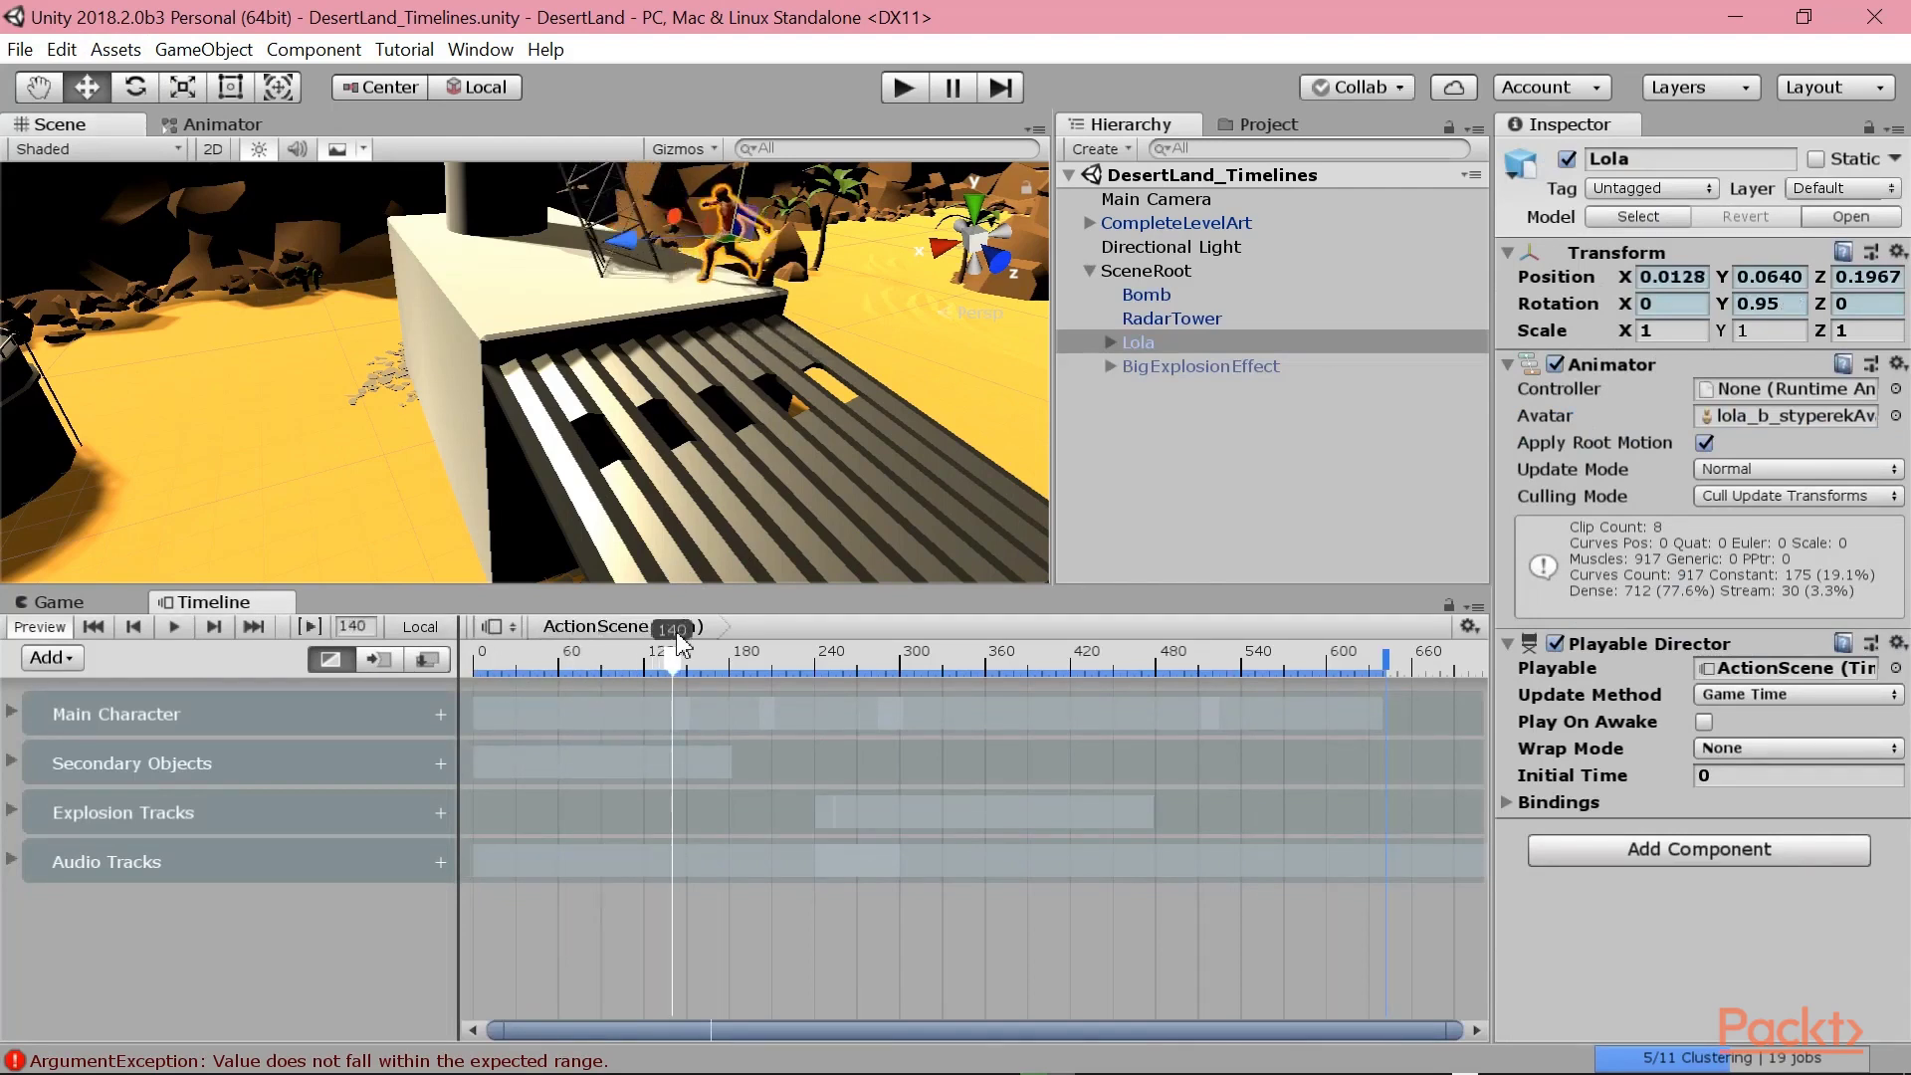